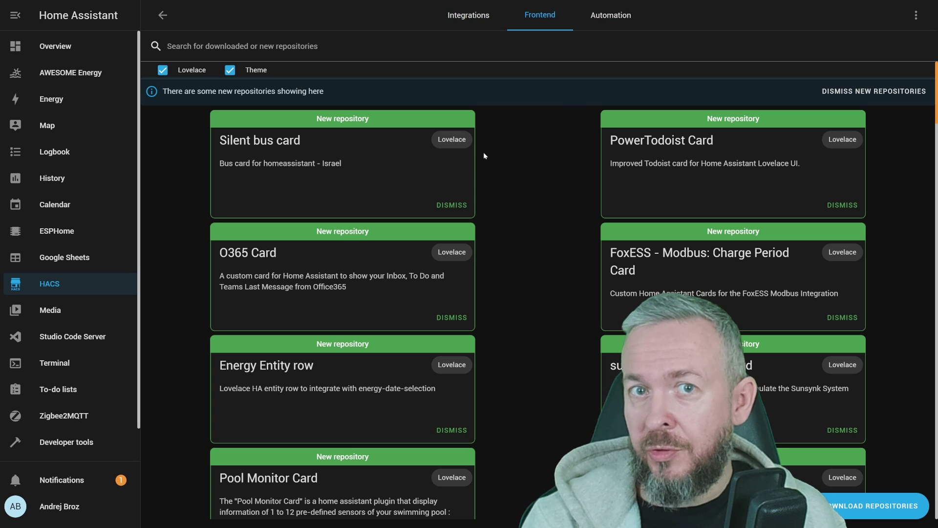
Star the android-tv-card repository on GitHub, raising its count to 49.
scroll(484, 155, down, 10)
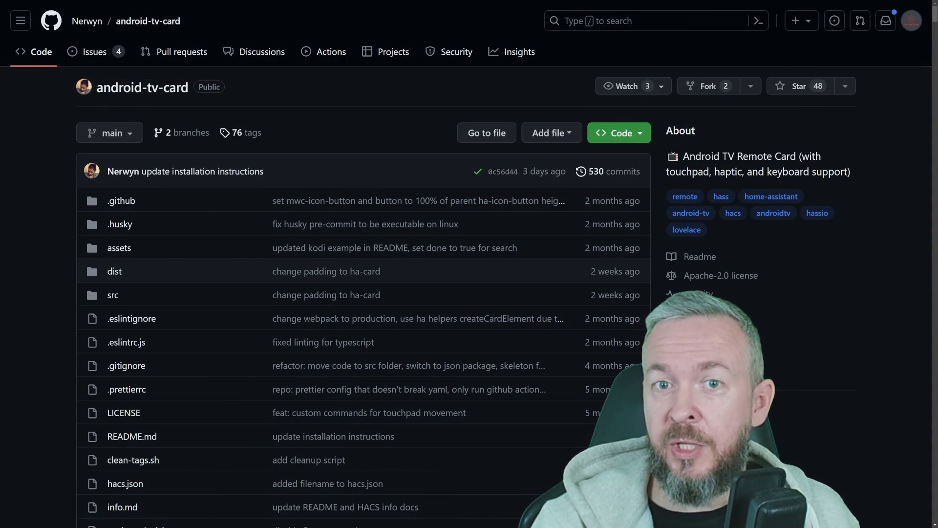
click(792, 86)
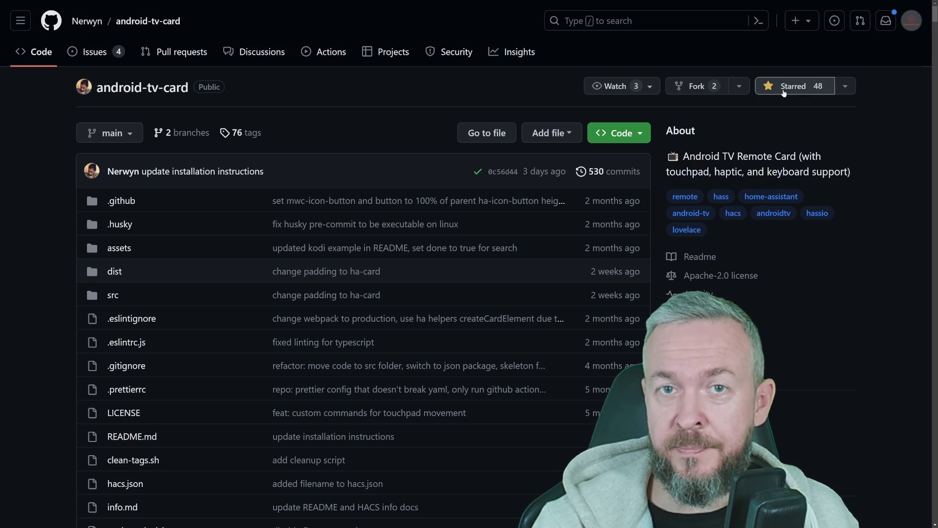
mouse_move(93, 24)
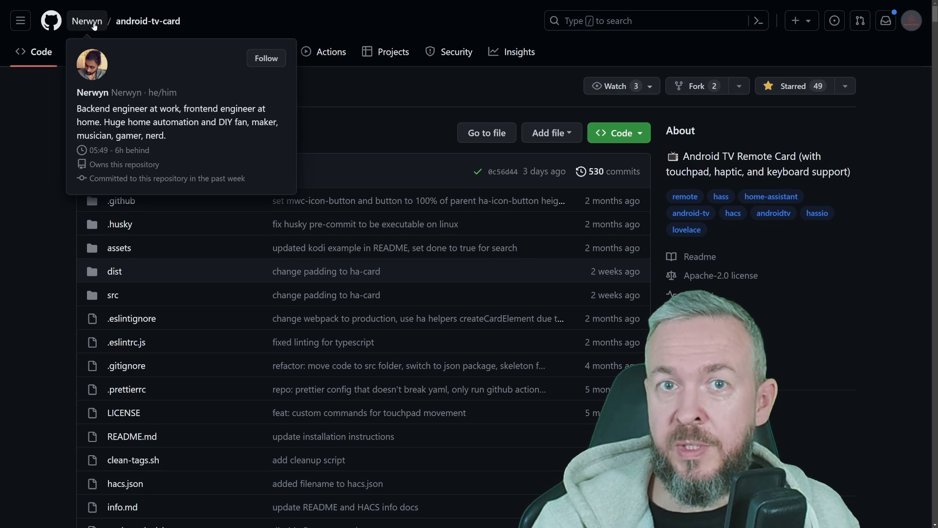
Highlight the touchpad navigation and volume slider lines in the README feature list.
scroll(523, 251, down, 12)
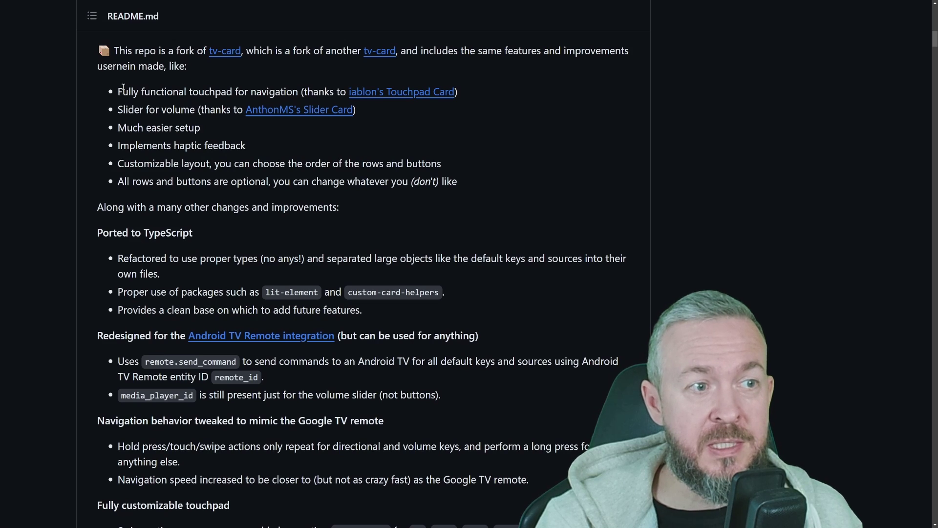
drag(123, 92, 232, 90)
drag(140, 110, 192, 114)
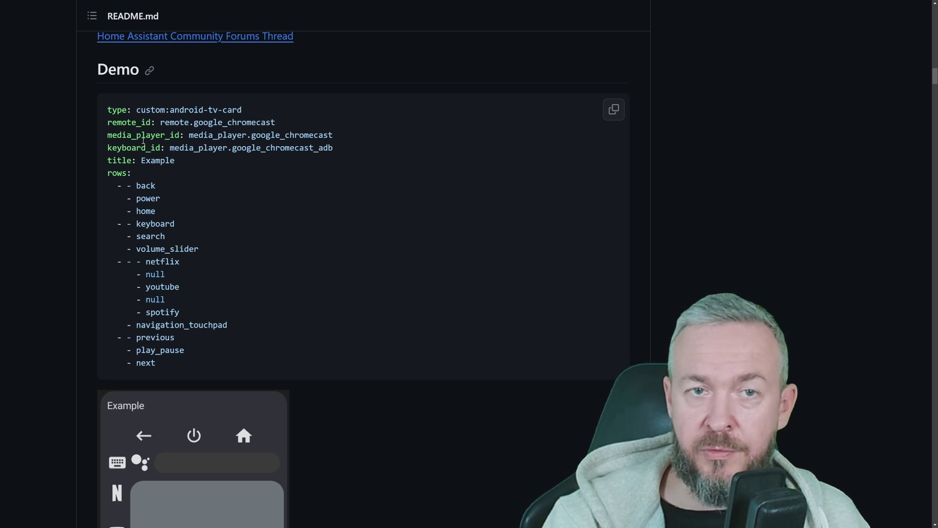
scroll(143, 142, down, 5)
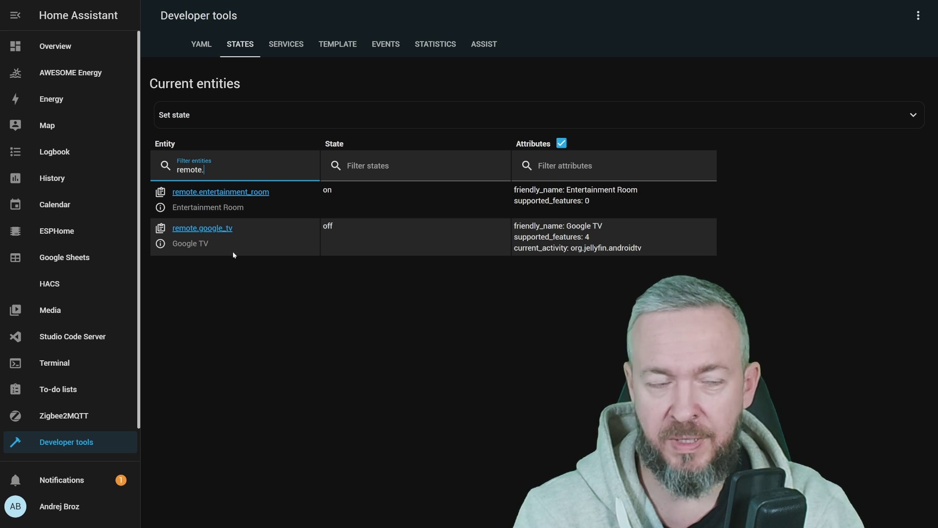
Search HACS Frontend for 'android' and open the Android TV Remote Card repository.
click(67, 286)
click(451, 98)
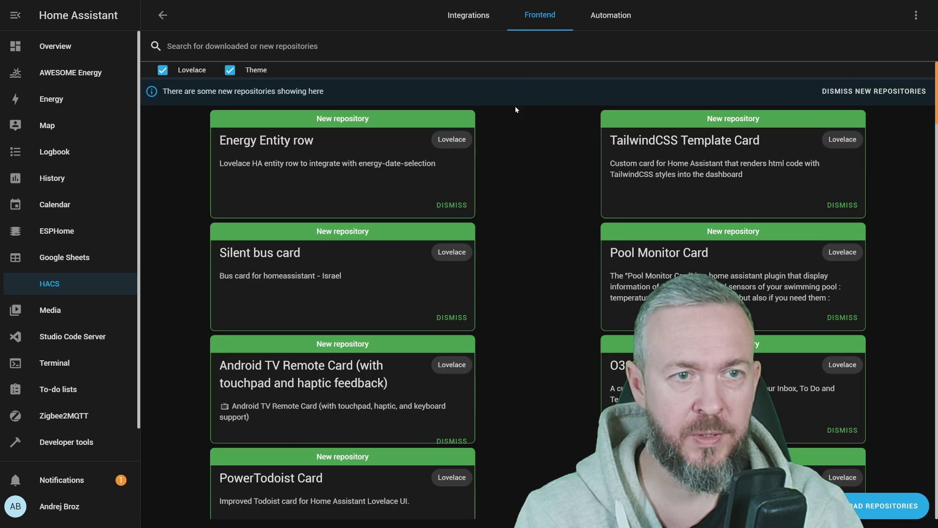
click(890, 504)
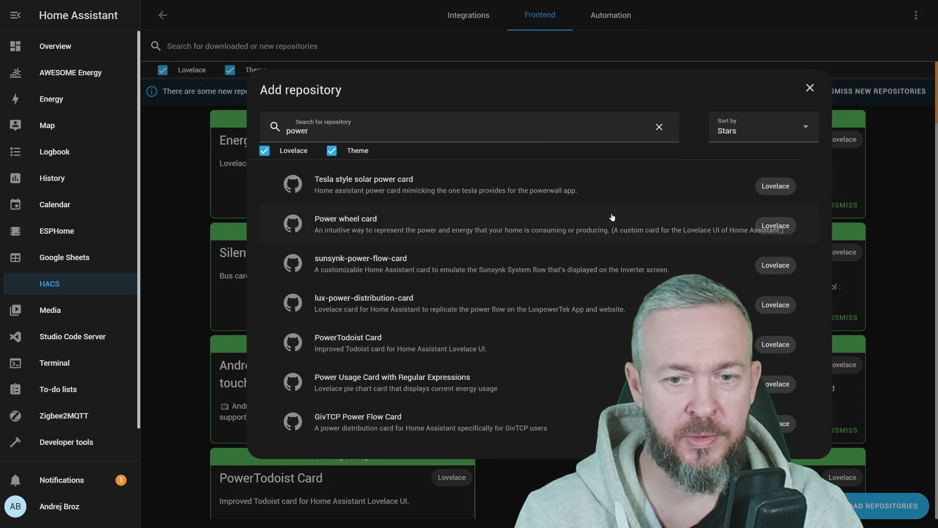
click(514, 133)
key(ctrl+a)
key(BackSpace)
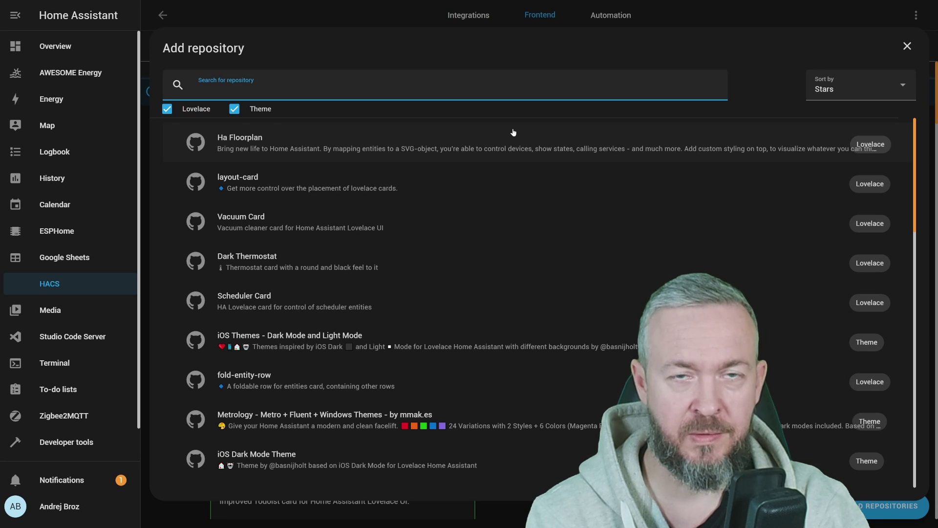
text(android)
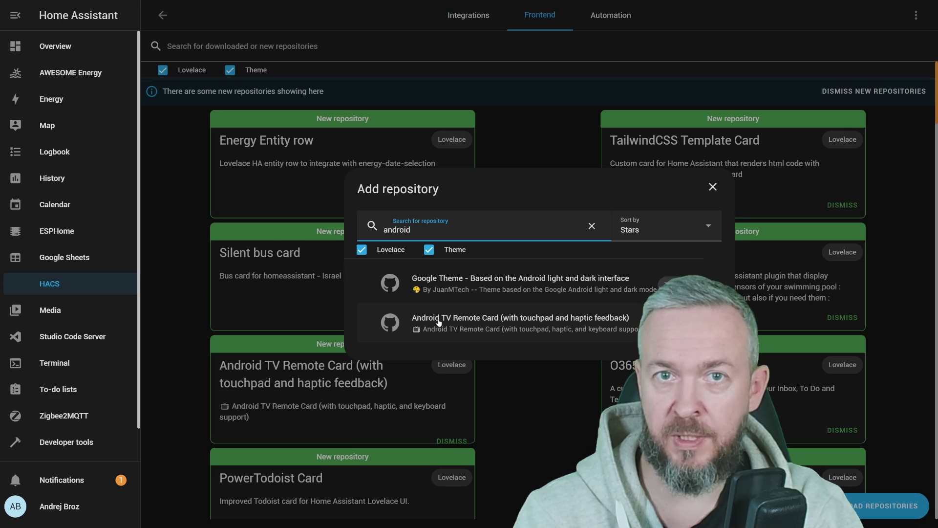
click(438, 322)
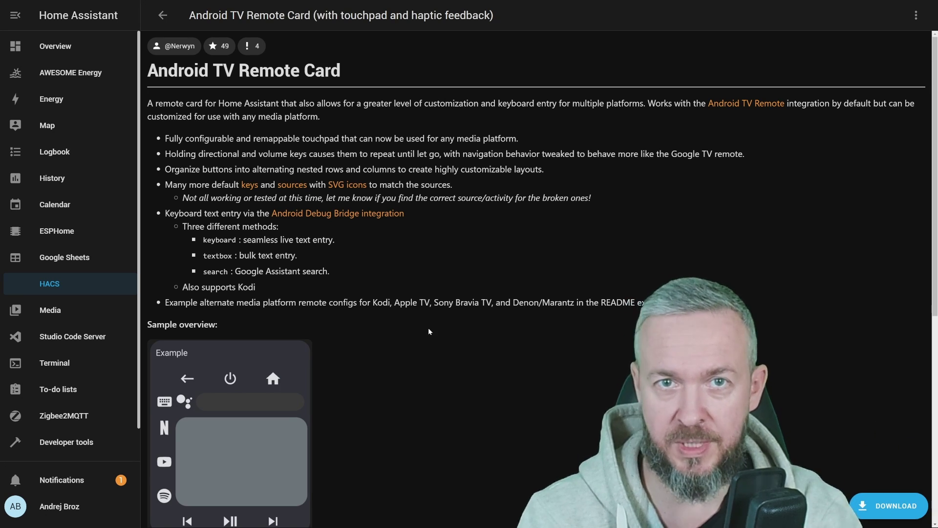
Download Android TV Remote Card v2.2.1, reload, and return to the Overview dashboard.
click(880, 506)
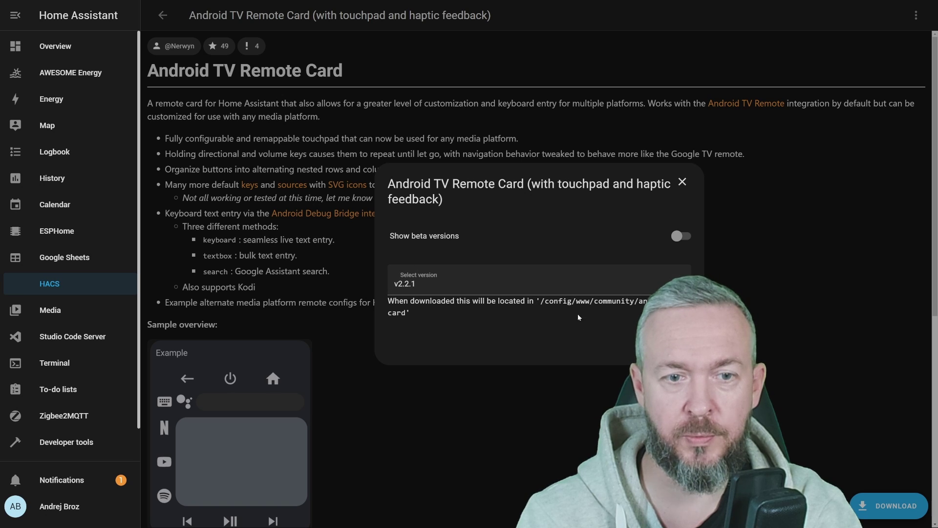
click(676, 349)
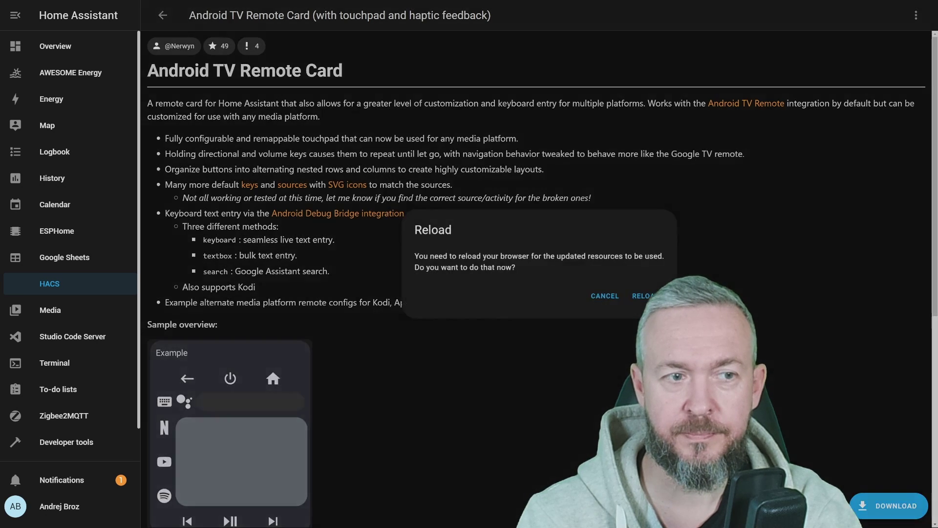
click(661, 295)
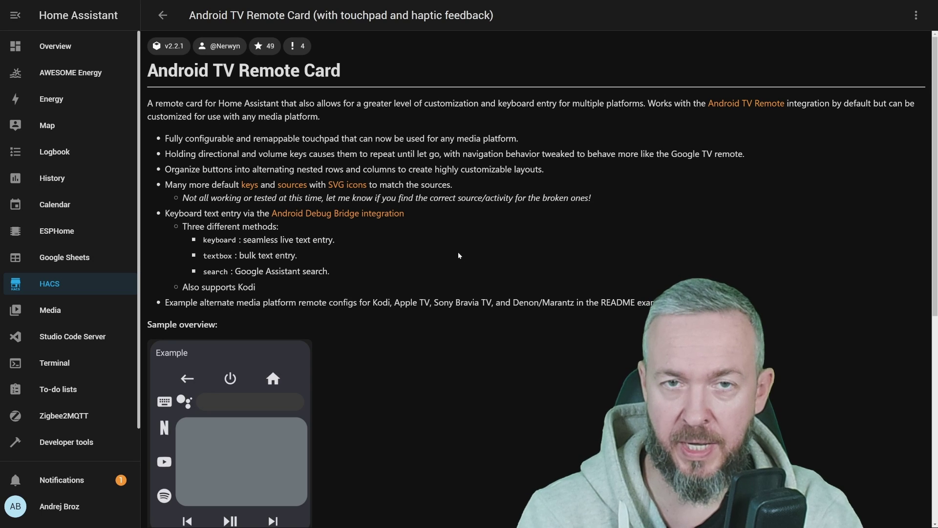
click(56, 51)
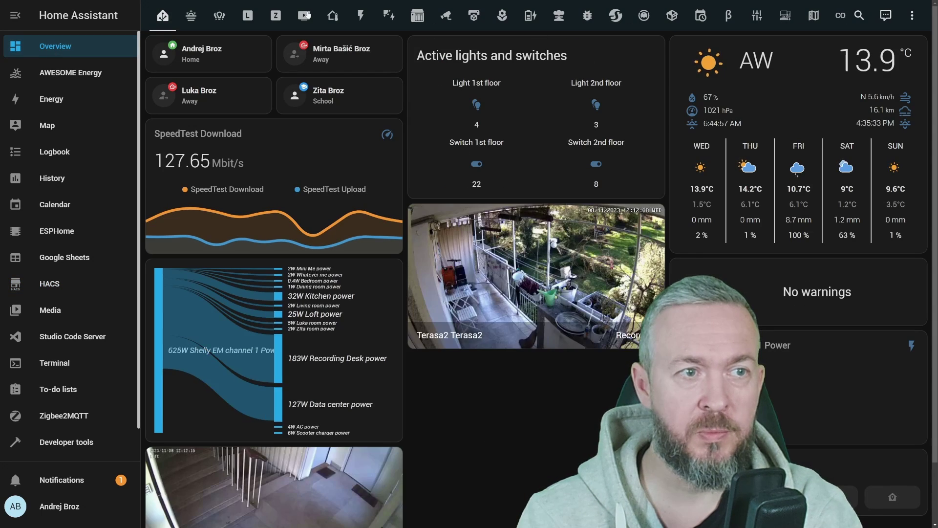
Add a Custom: Android TV Card titled Example for remote.google_tv to the Media view.
click(304, 15)
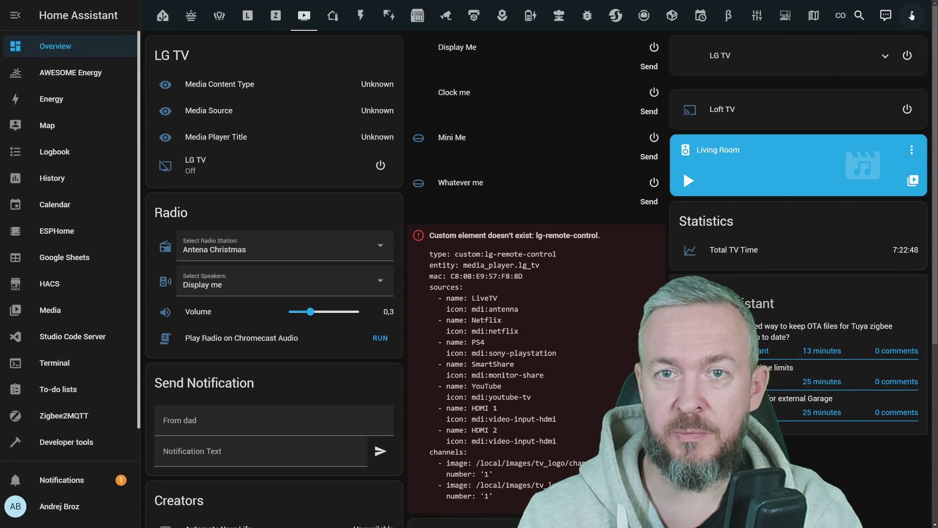
click(912, 16)
click(899, 55)
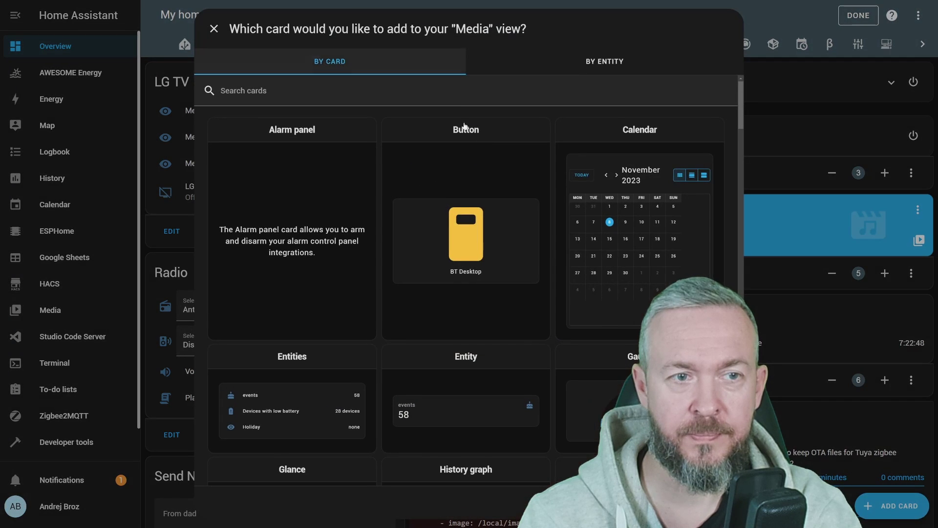
text(andr)
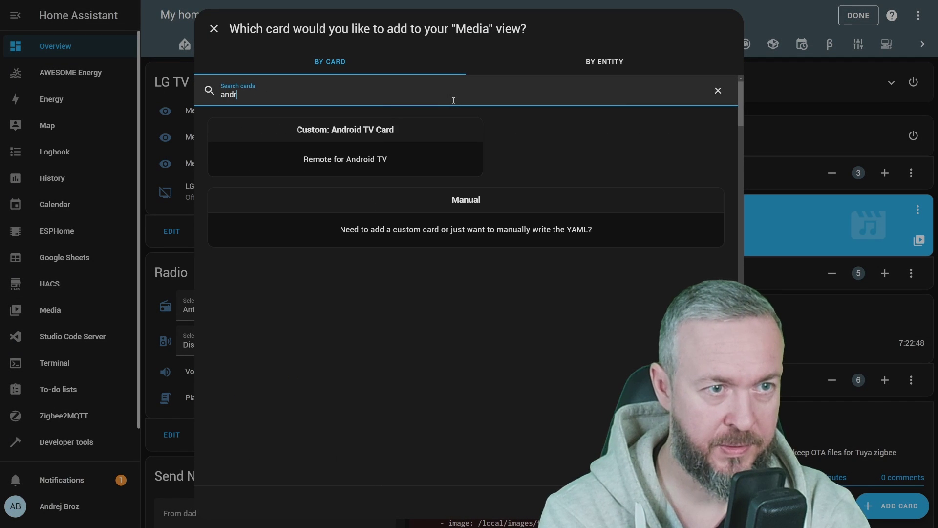
click(347, 155)
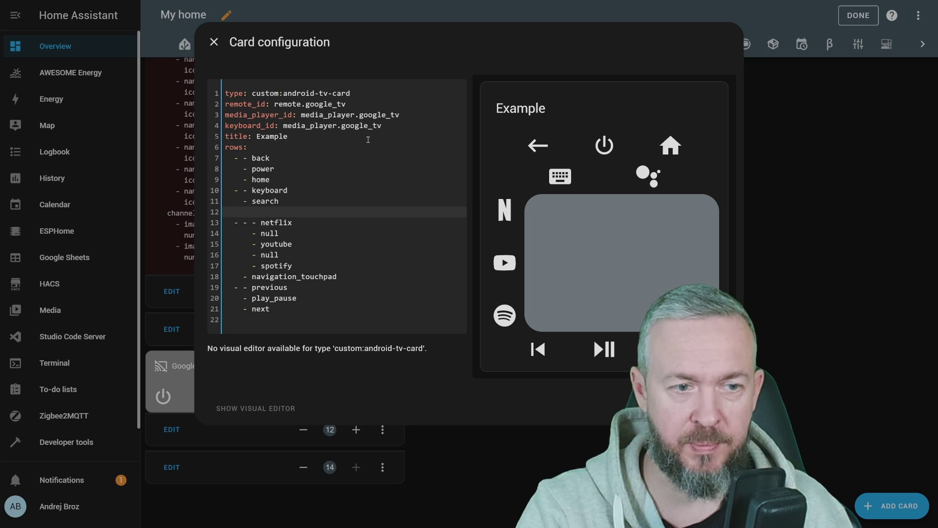
click(715, 408)
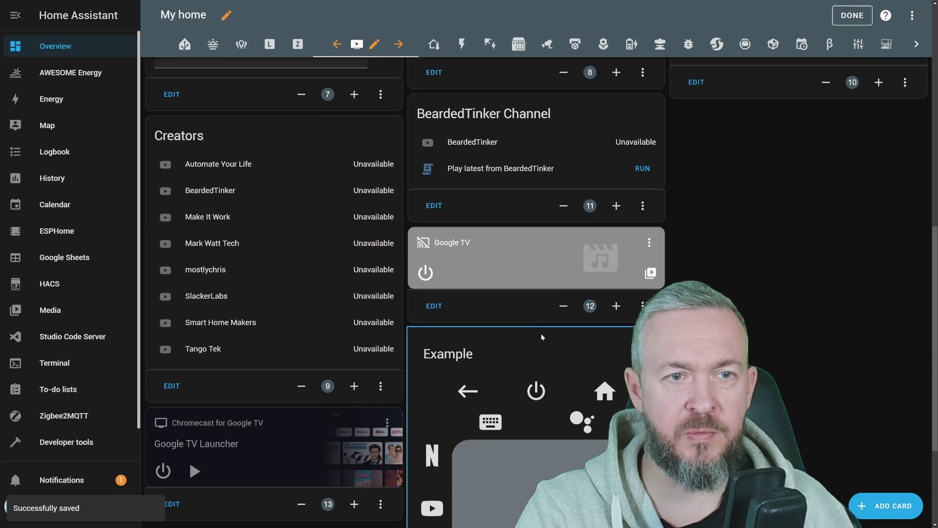
Exit edit mode and test the Example card's keyboard and Google Assistant search buttons.
click(853, 16)
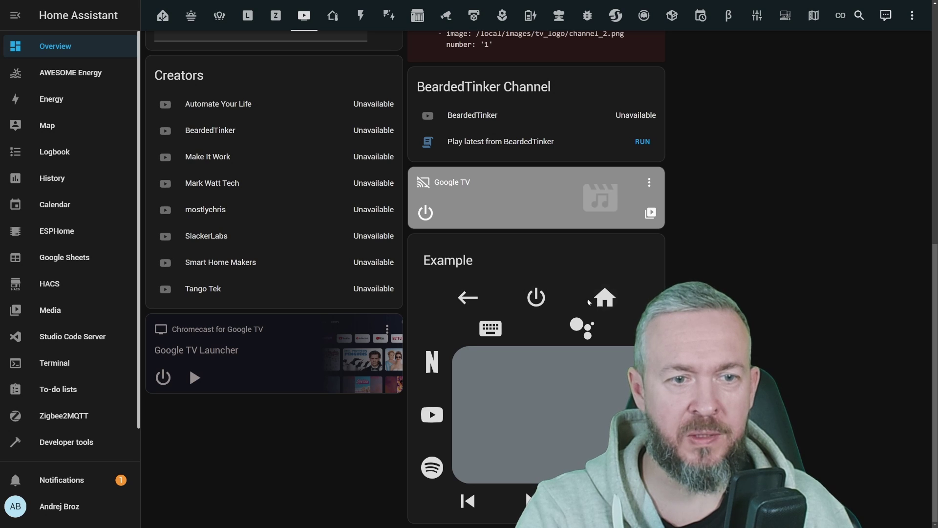
click(489, 330)
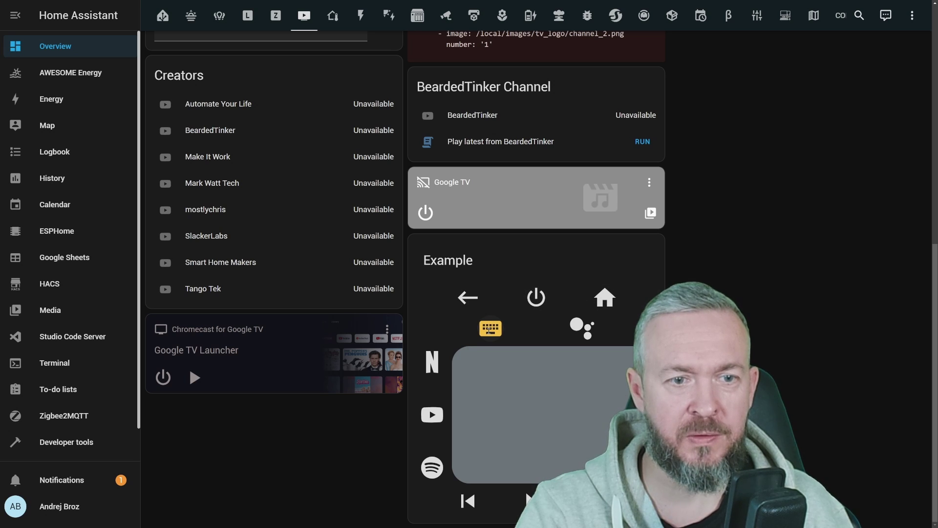
click(583, 329)
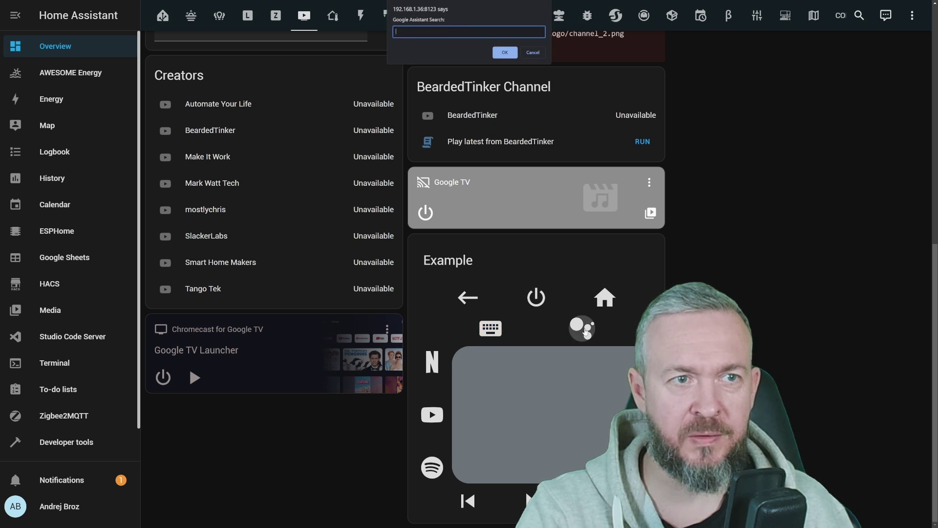
click(533, 52)
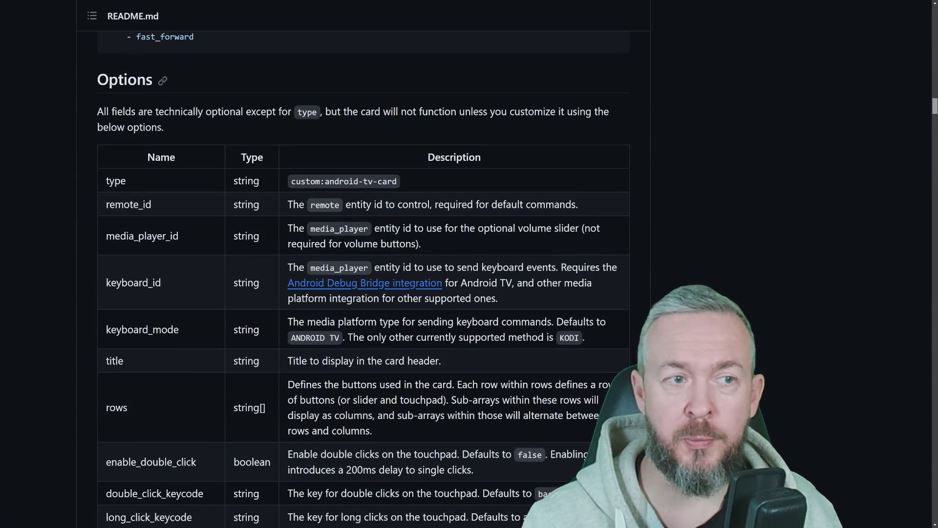
scroll(459, 161, down, 1)
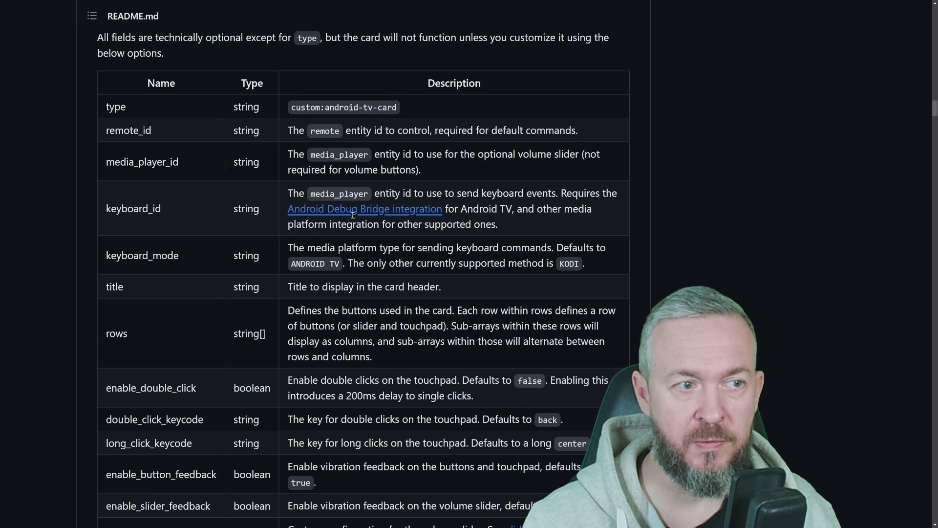
scroll(160, 191, down, 5)
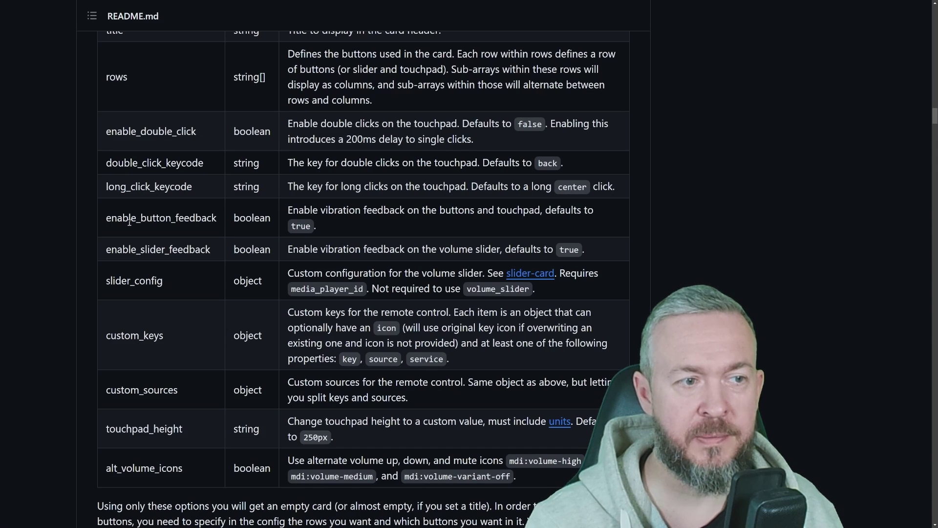
scroll(124, 245, down, 4)
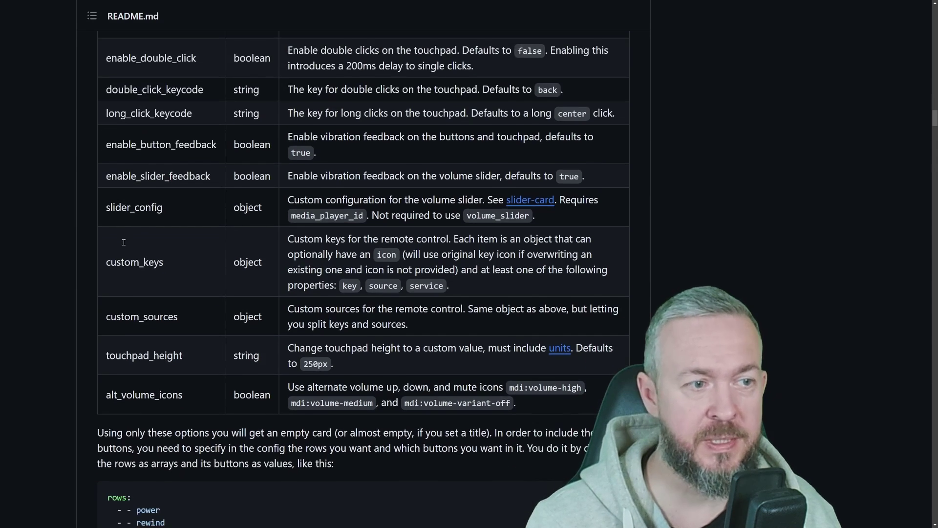
scroll(124, 245, down, 3)
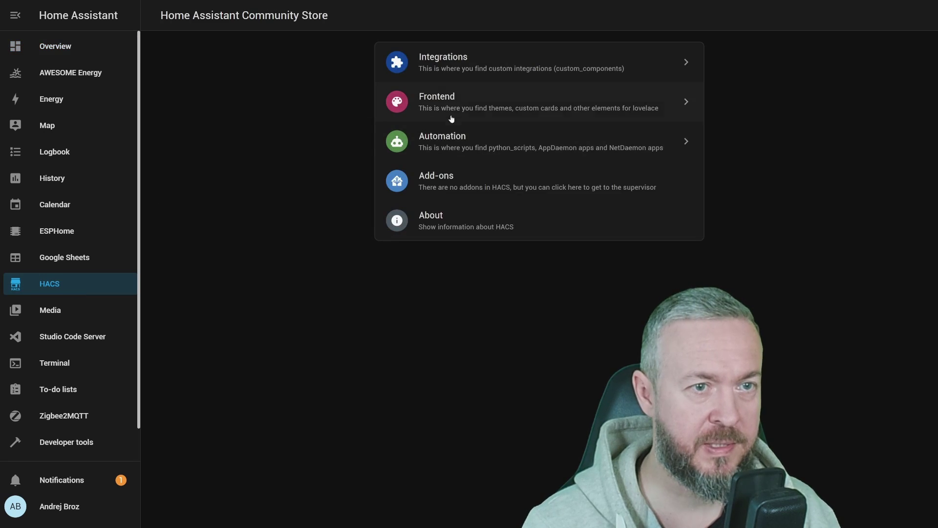
Add the pasted my-cards GitHub URL to HACS as a custom Lovelace repository.
click(452, 116)
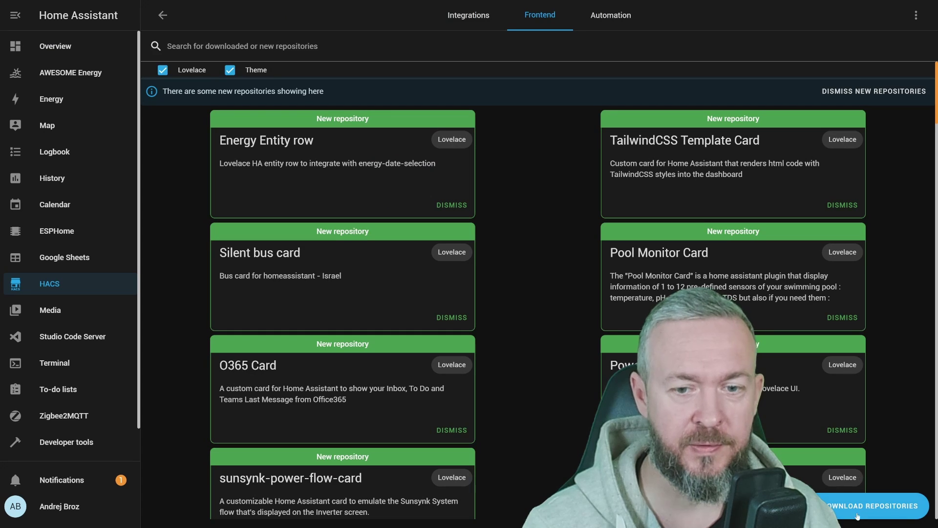
click(916, 15)
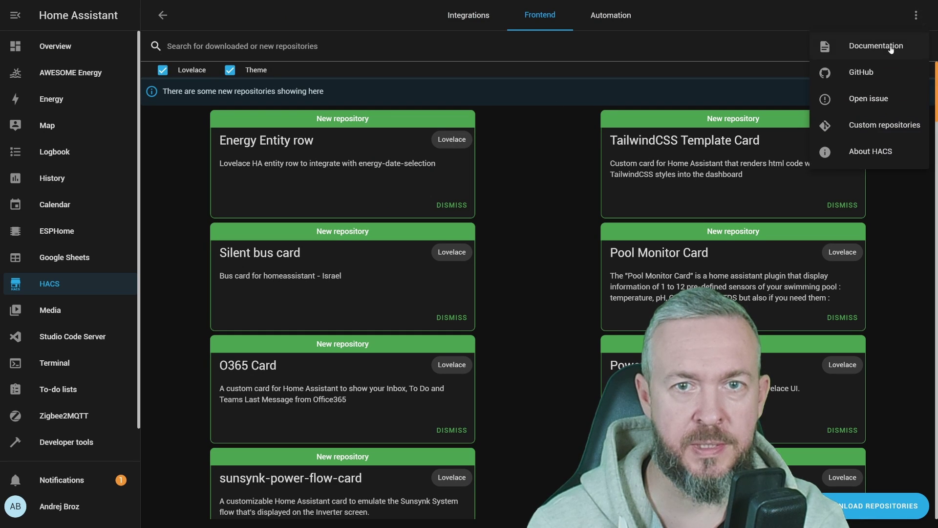
click(879, 126)
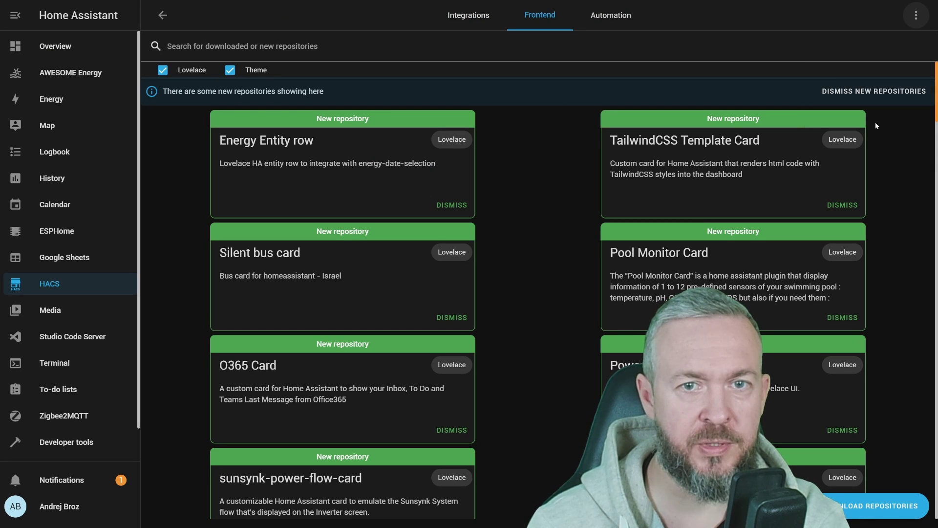
text(https://github.com/AnthonMS/my-cards.git)
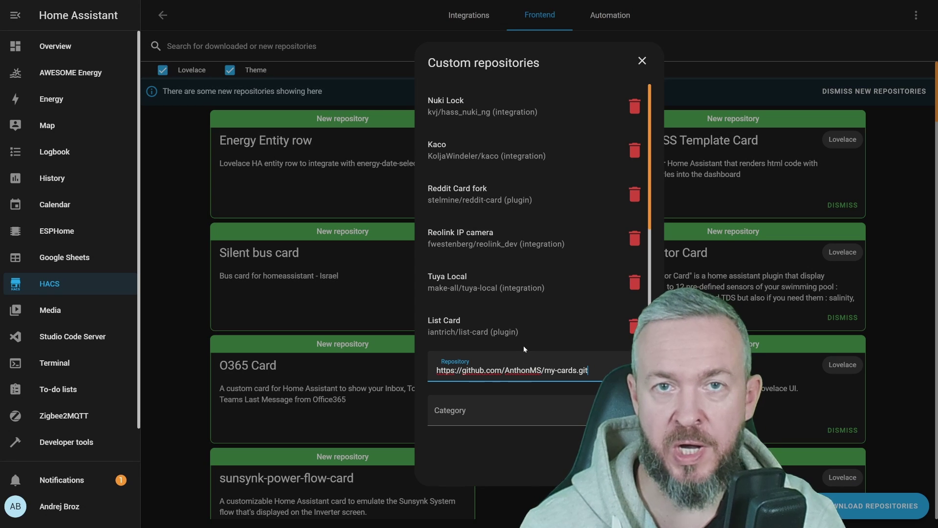
click(497, 412)
click(453, 297)
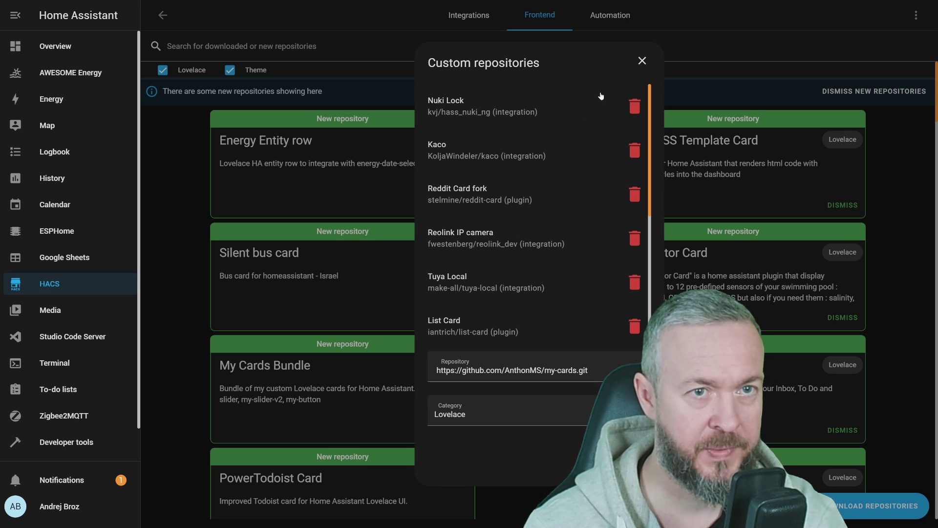
click(642, 61)
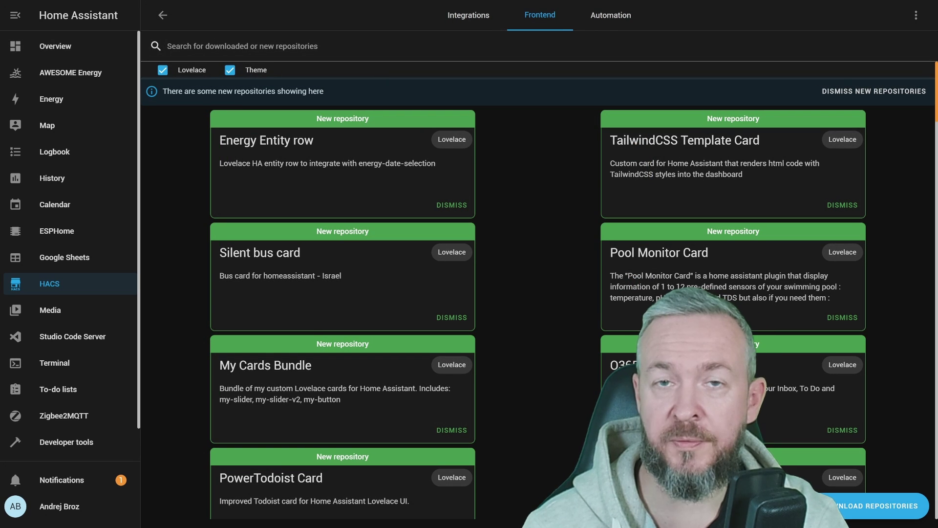
Search the store and open the My Cards Bundle repository.
click(880, 505)
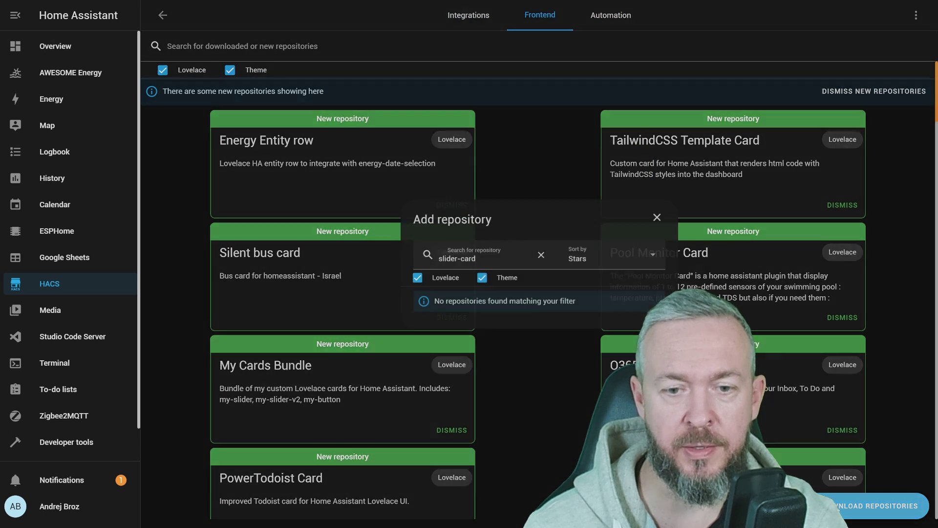
key(BackSpace)
key(BackSpace)
key(BackSpace)
key(BackSpace)
key(BackSpace)
key(BackSpace)
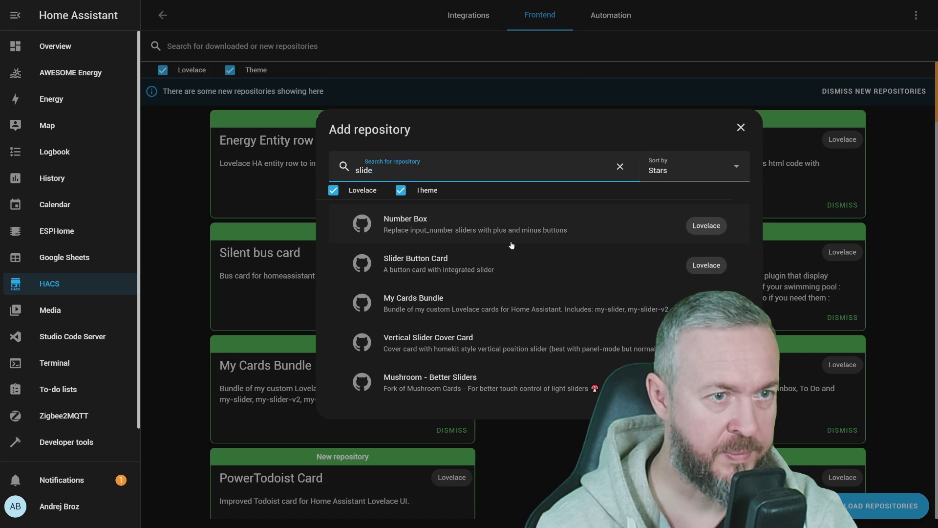
click(425, 303)
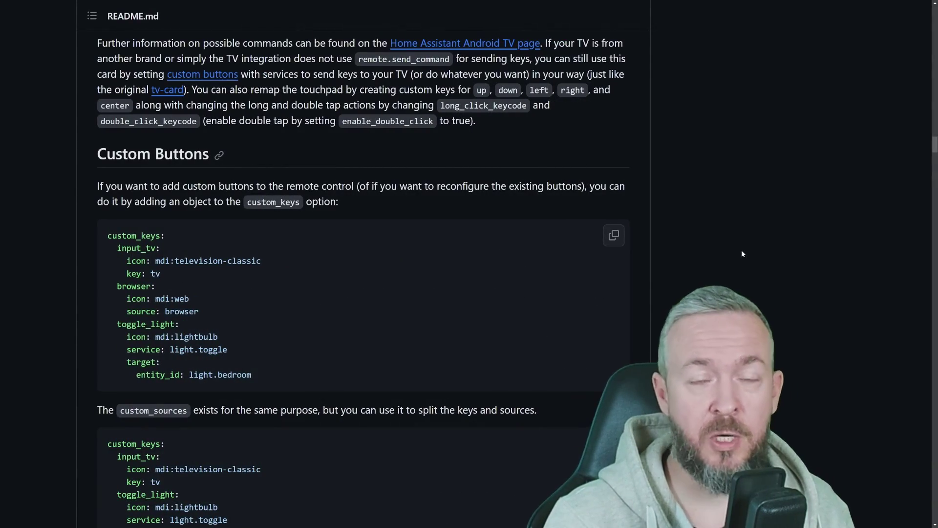
Scroll through the README's Custom Buttons, Custom Icons, Keyboard Input and Examples sections.
scroll(740, 250, down, 2)
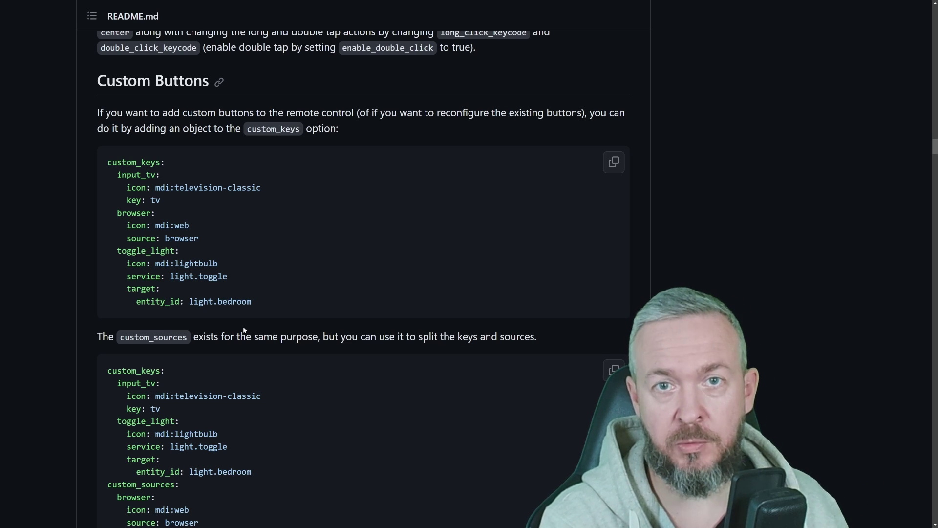
scroll(204, 243, down, 4)
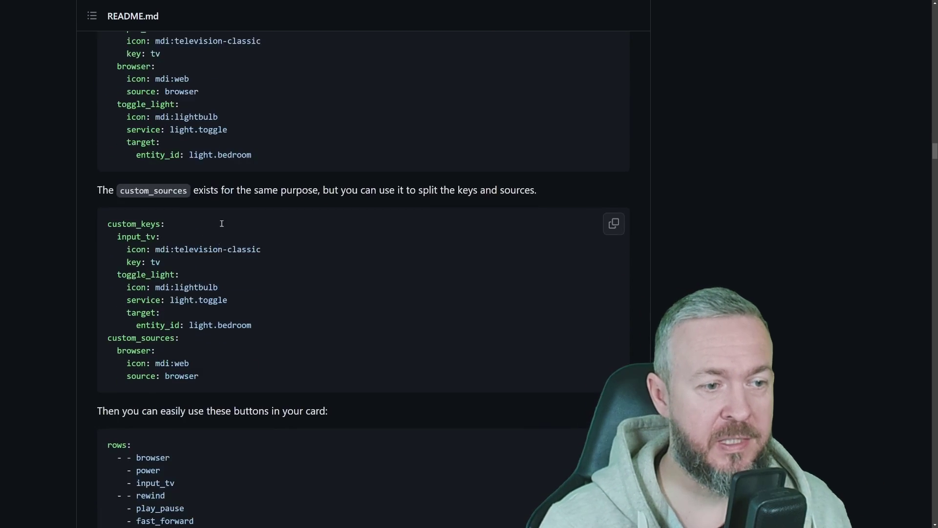
scroll(239, 224, down, 2)
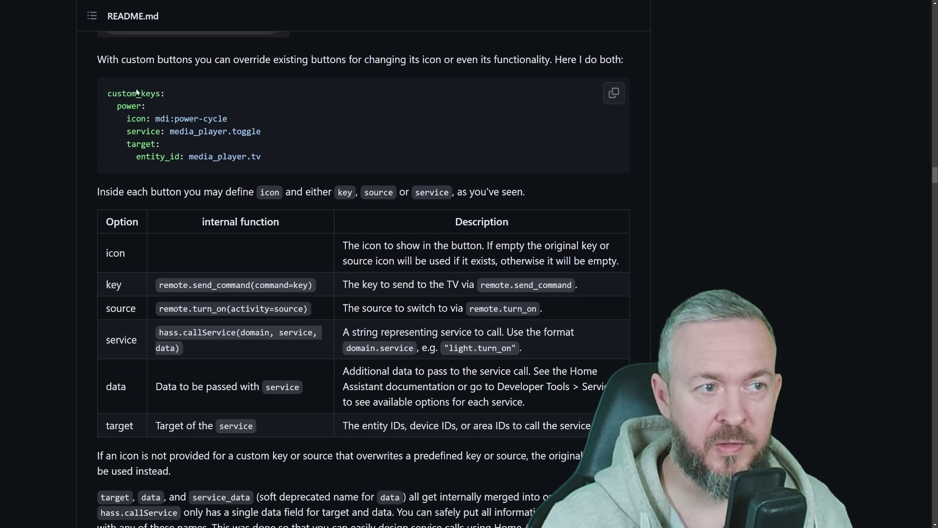
scroll(247, 153, down, 2)
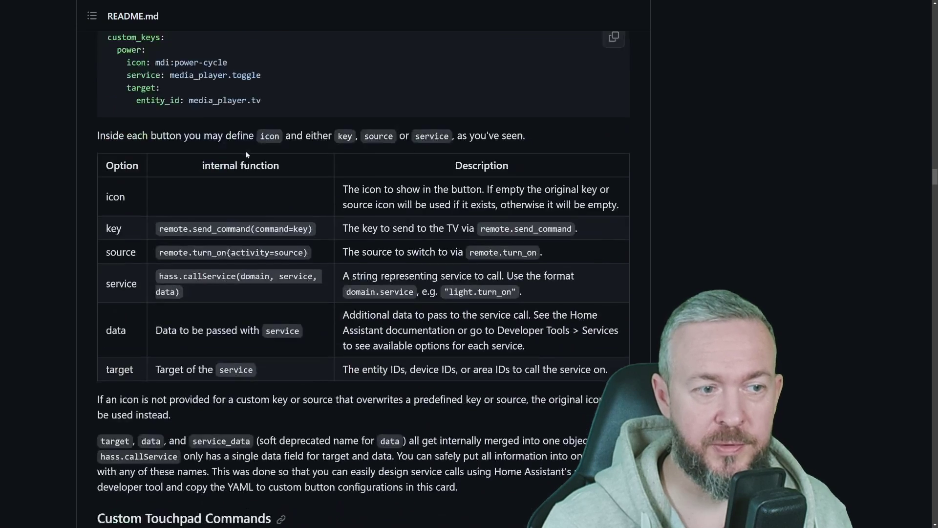
scroll(246, 156, down, 9)
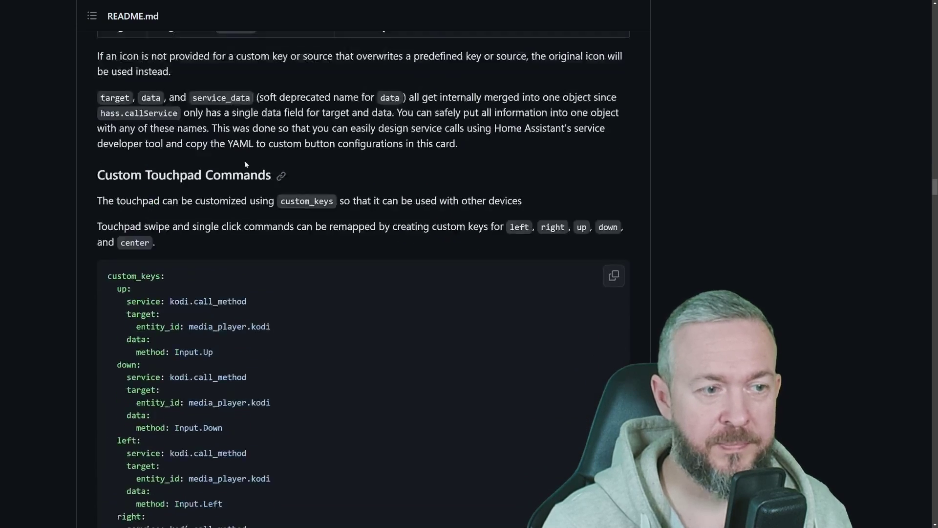
scroll(255, 293, down, 8)
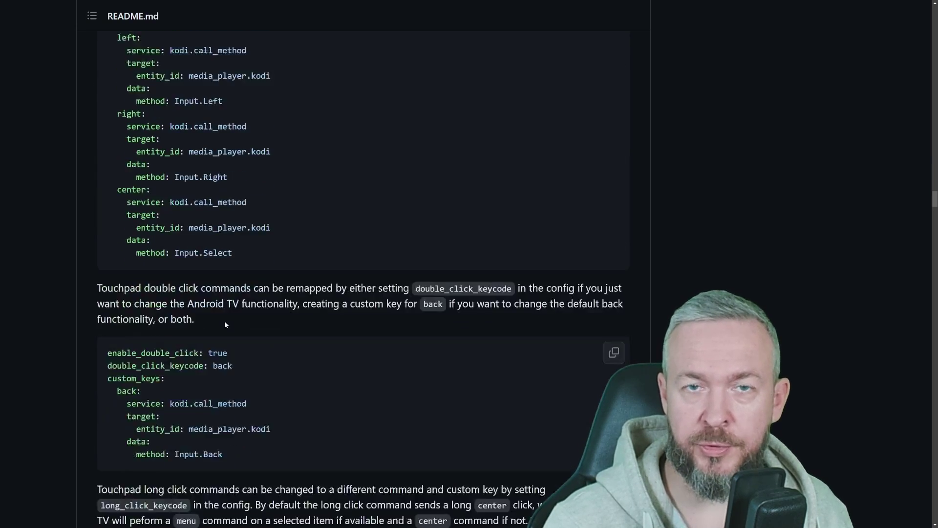
scroll(198, 362, down, 10)
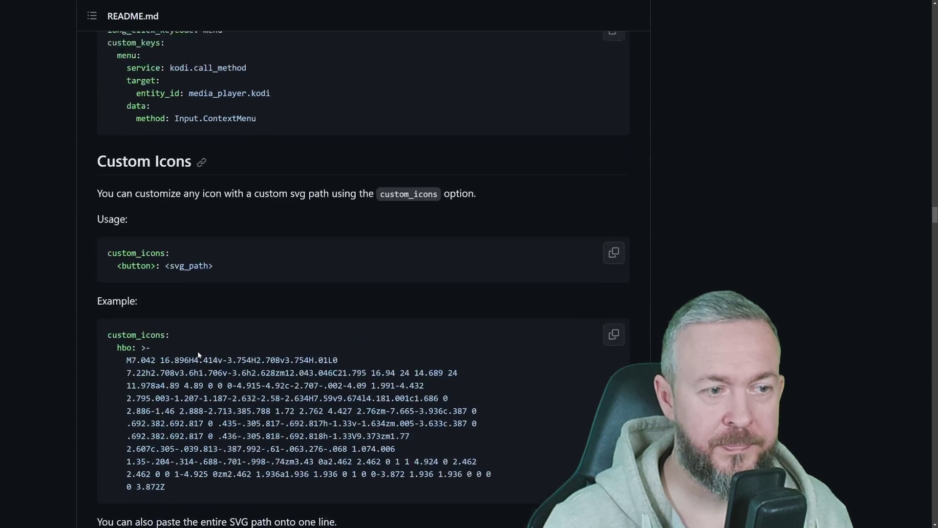
scroll(105, 309, down, 7)
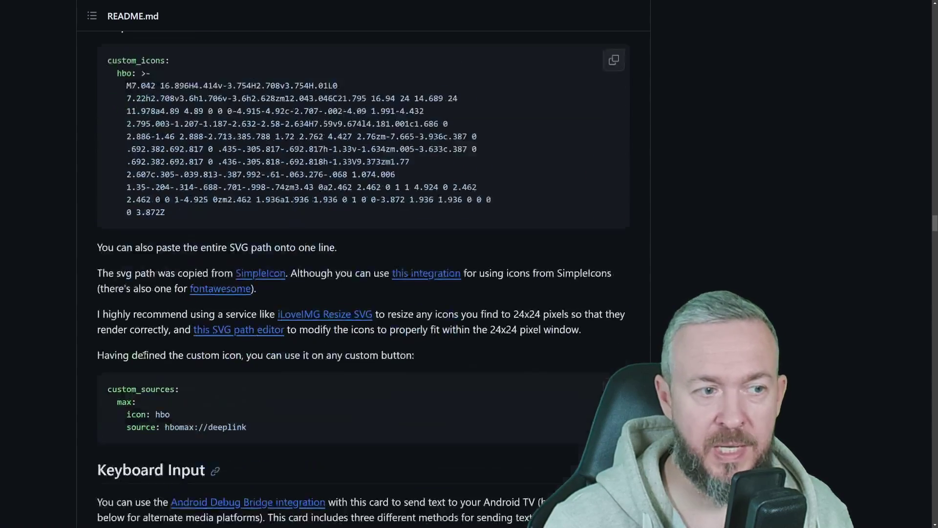
scroll(103, 387, down, 2)
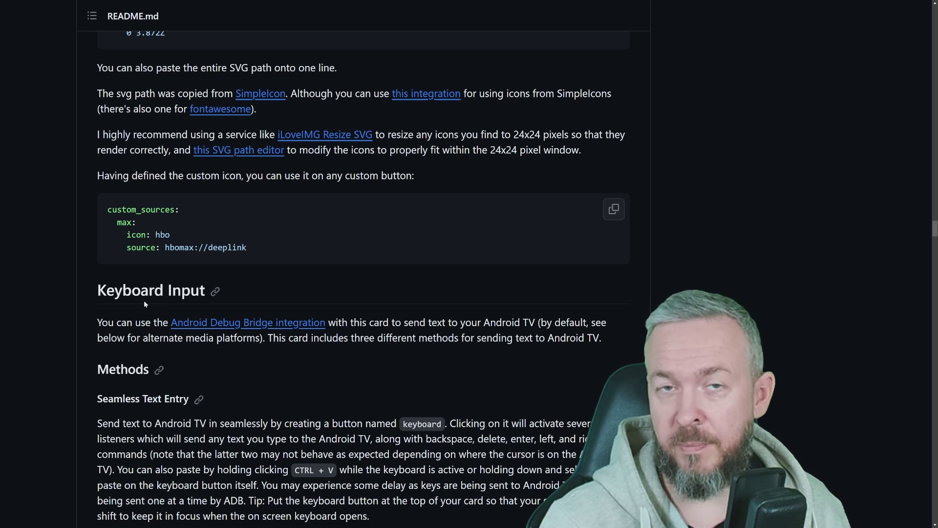
scroll(143, 305, down, 12)
scroll(136, 311, down, 15)
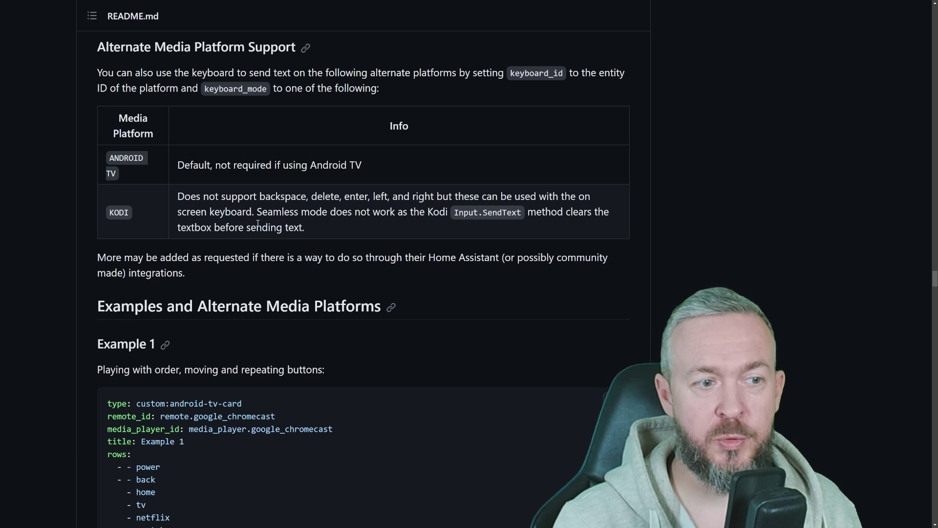
scroll(256, 265, down, 5)
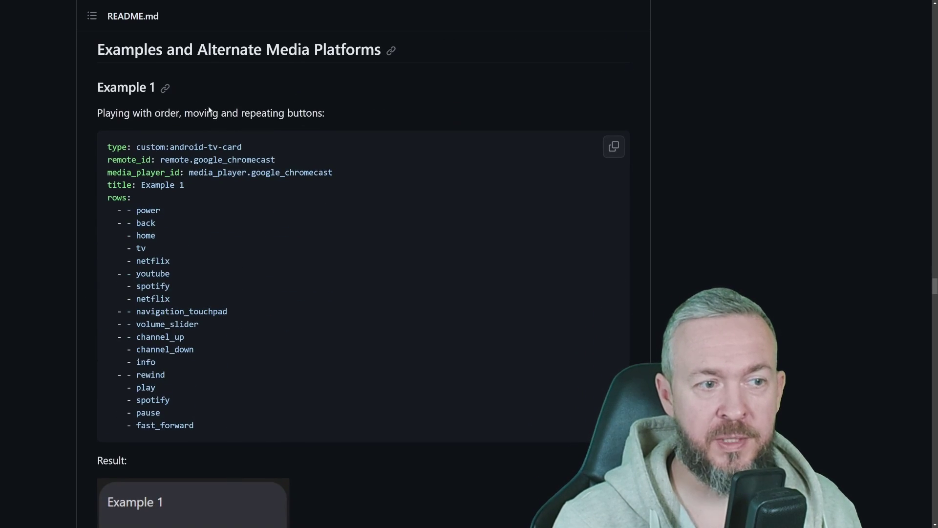
scroll(121, 190, down, 15)
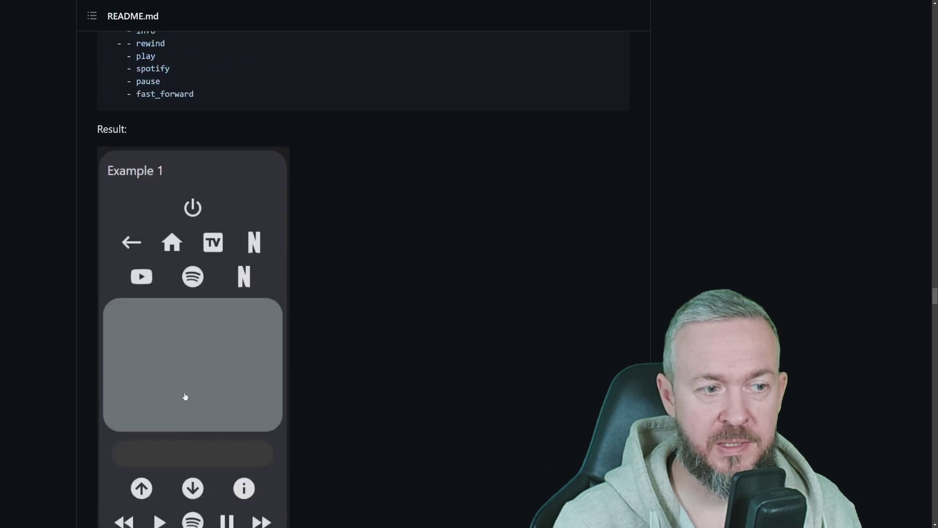
scroll(198, 88, down, 17)
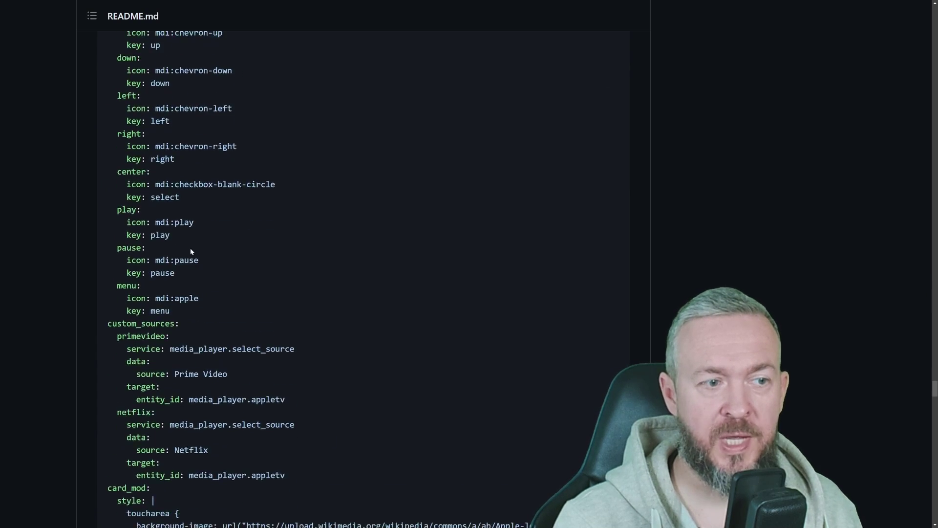
scroll(180, 272, down, 14)
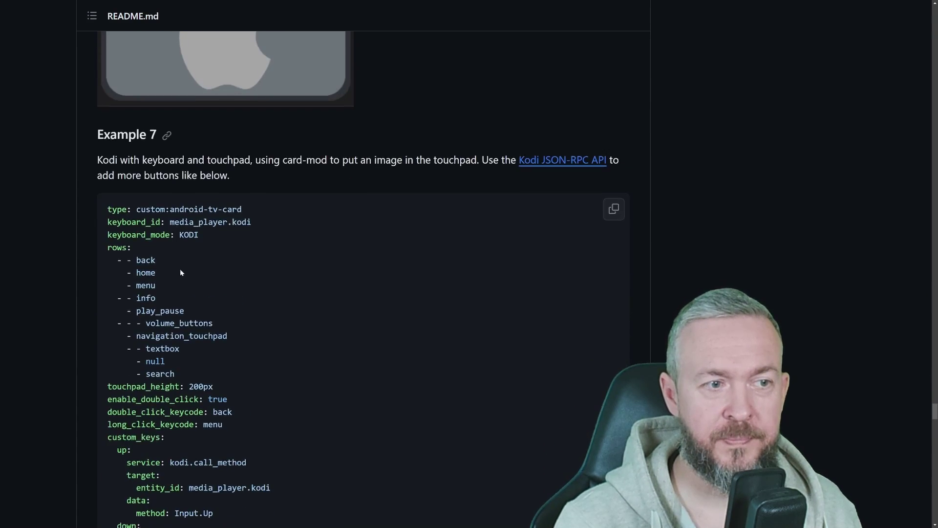
scroll(178, 272, down, 18)
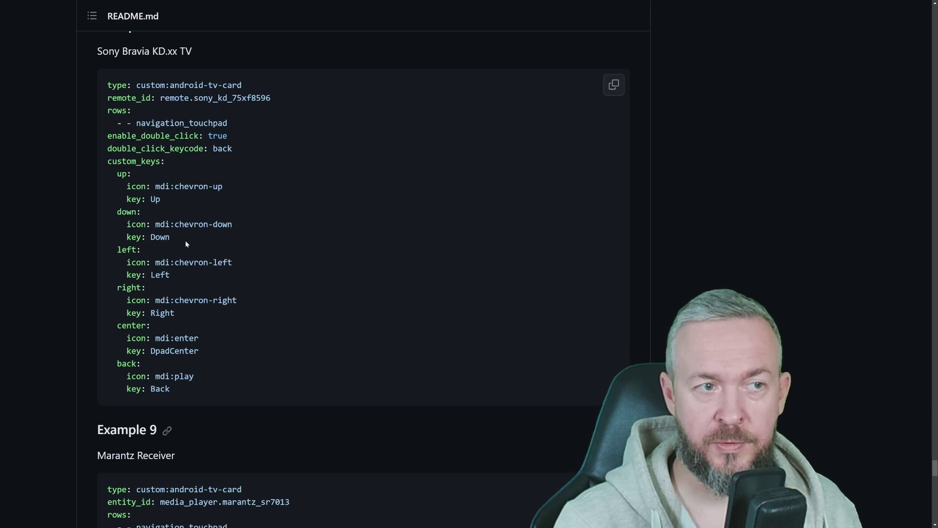
scroll(150, 230, down, 2)
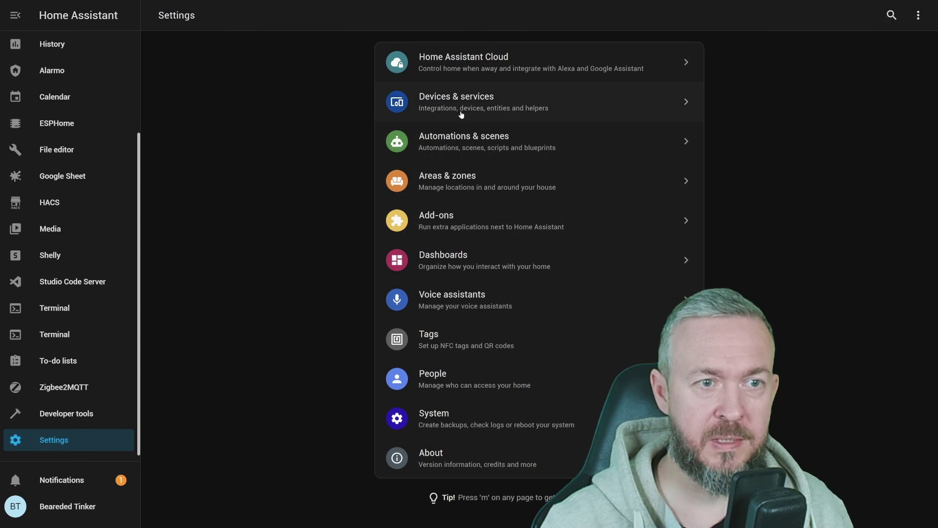
Search integrations for 'sun' and try adding Sun, dismissing its already-configured notice.
click(479, 111)
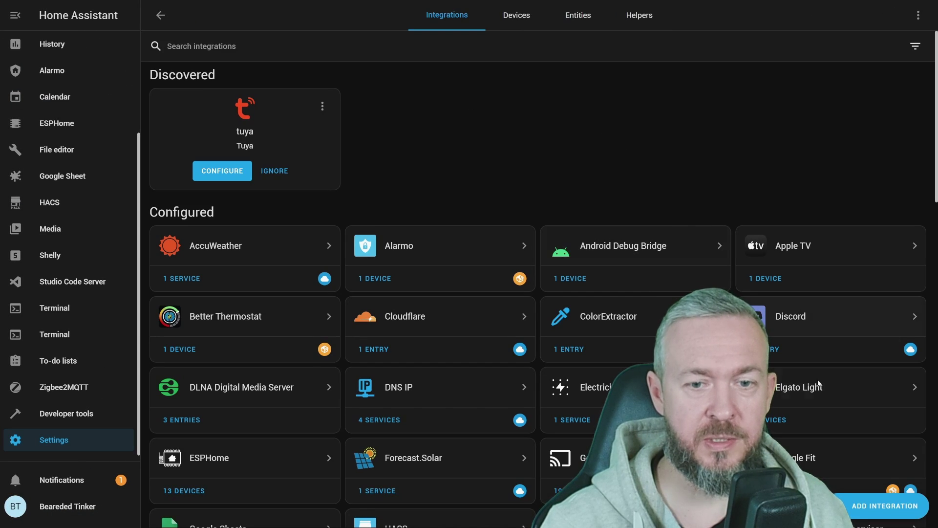
key(ctrl+f)
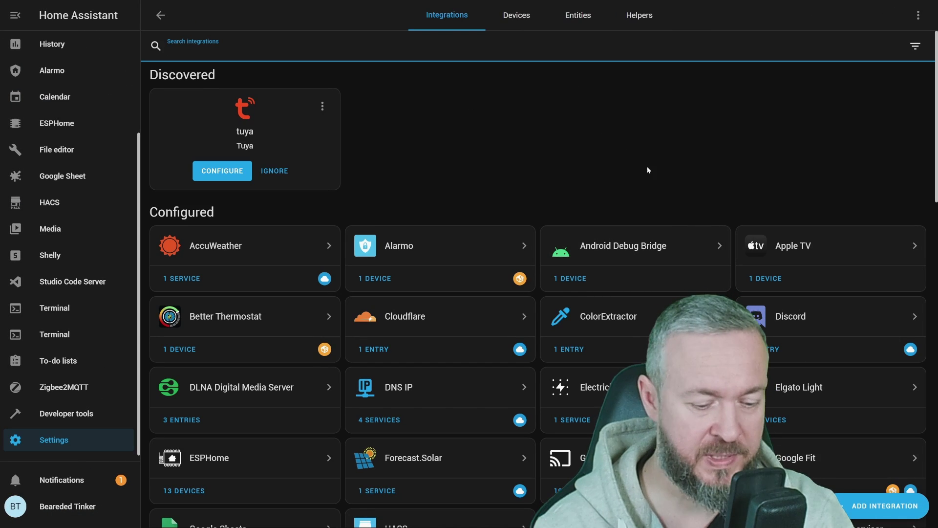
text(sun)
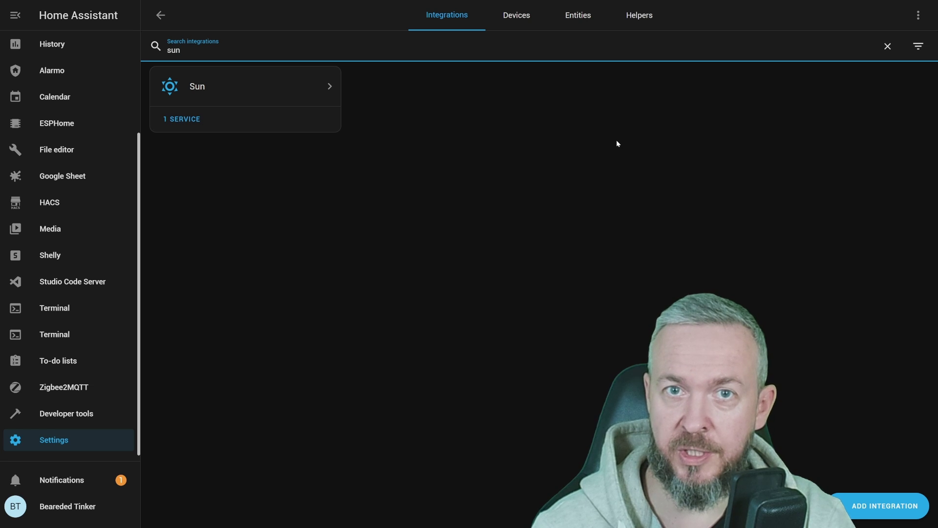
click(867, 514)
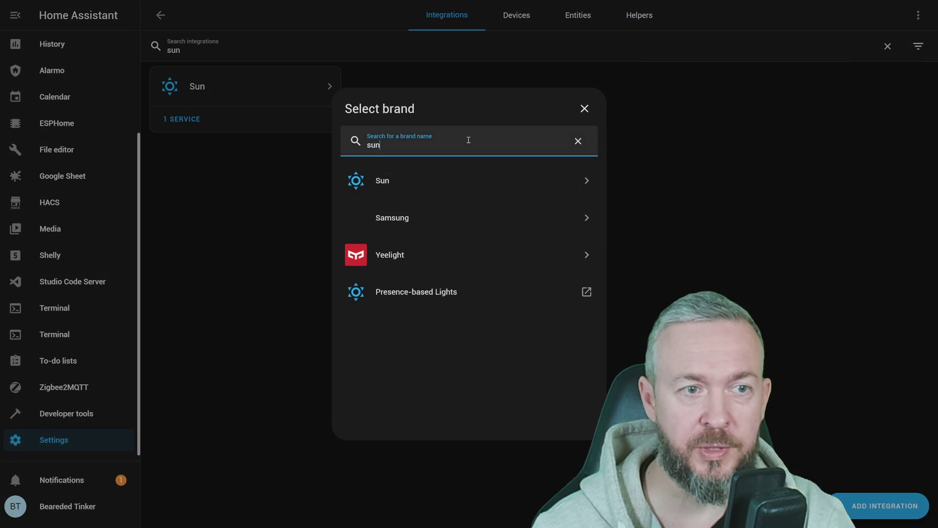
click(430, 180)
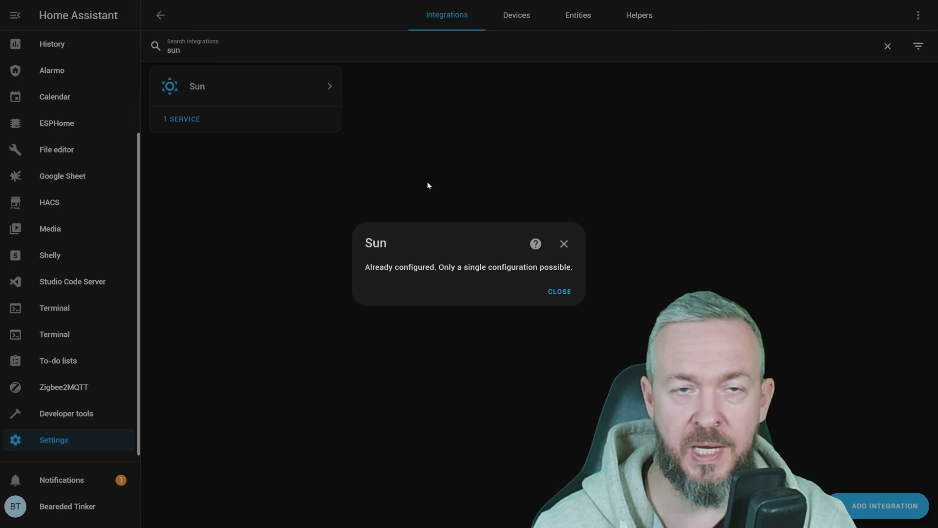
click(564, 244)
Add the Moon integration and assign its Moon device to the Balcony area.
click(867, 505)
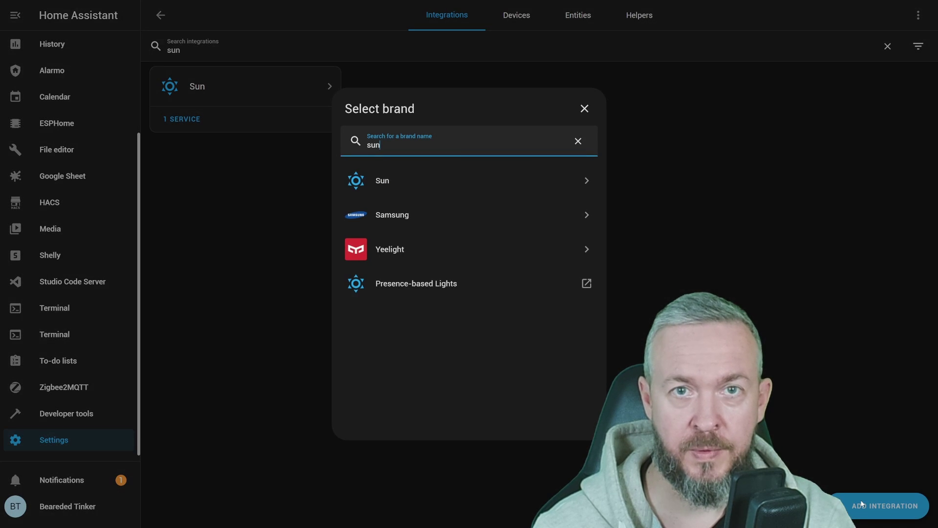
double_click(425, 142)
text(moon)
click(476, 182)
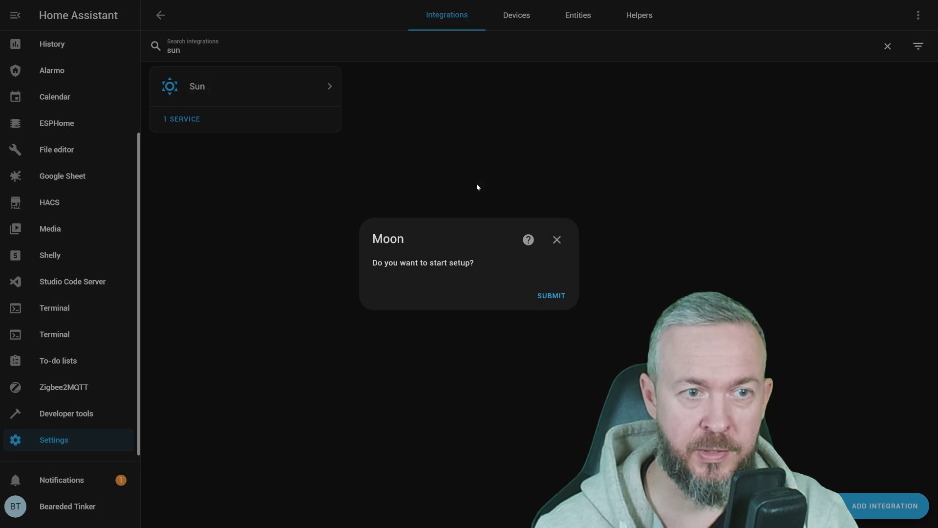
click(548, 301)
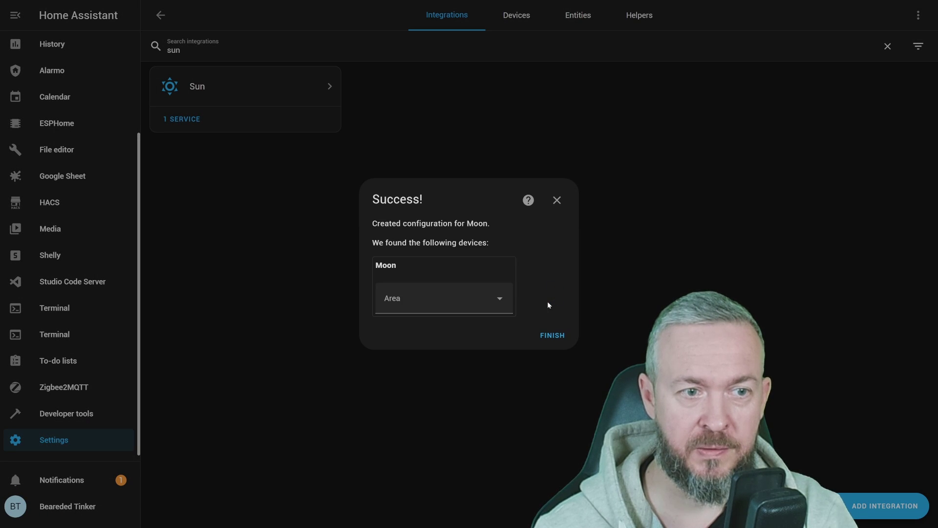
click(504, 300)
click(435, 362)
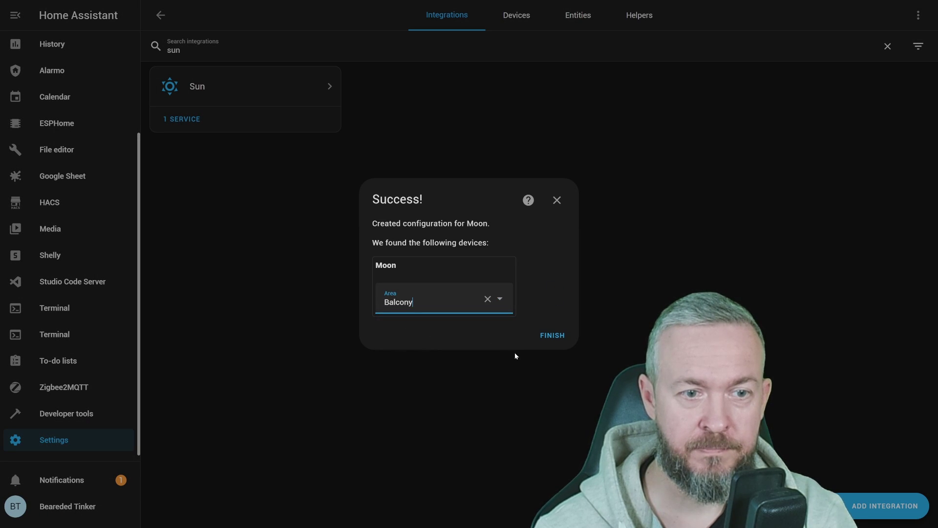
click(551, 338)
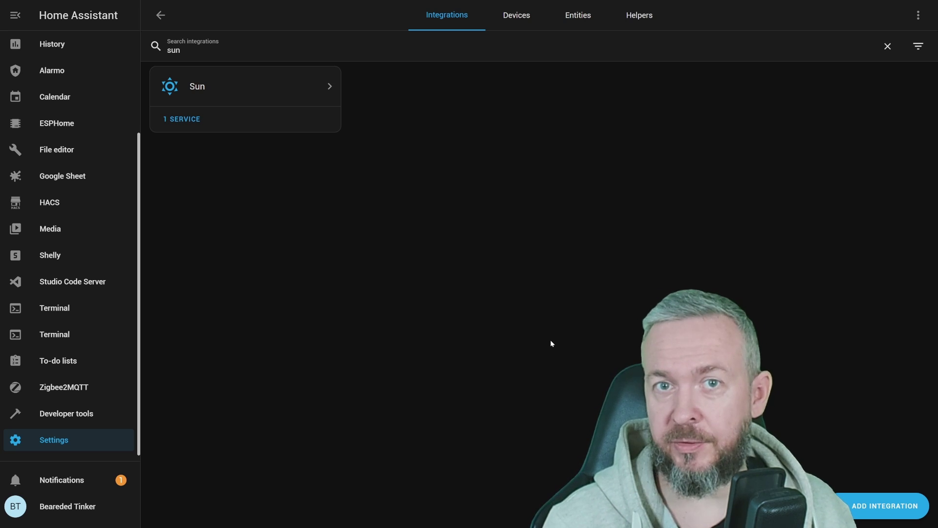
Open Horizon Card in HACS Frontend, download version v1.0.0, and reload.
click(109, 201)
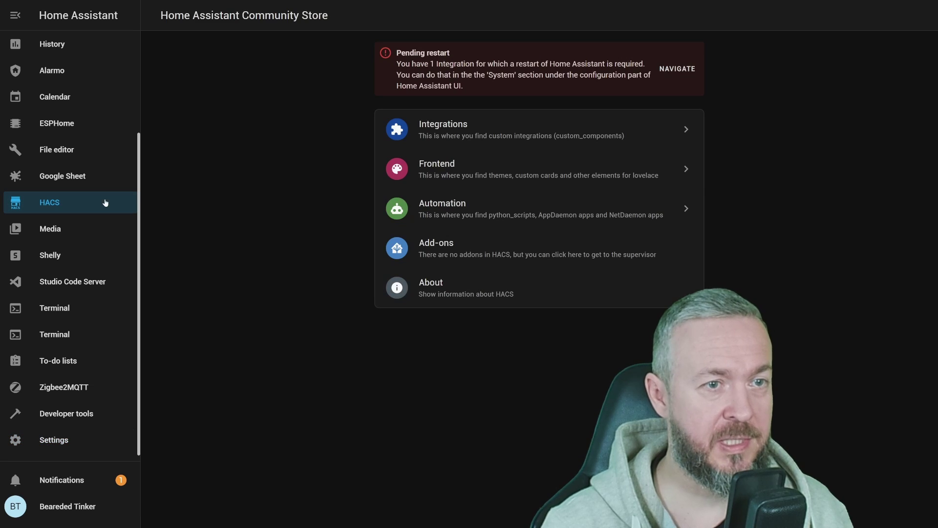
click(463, 166)
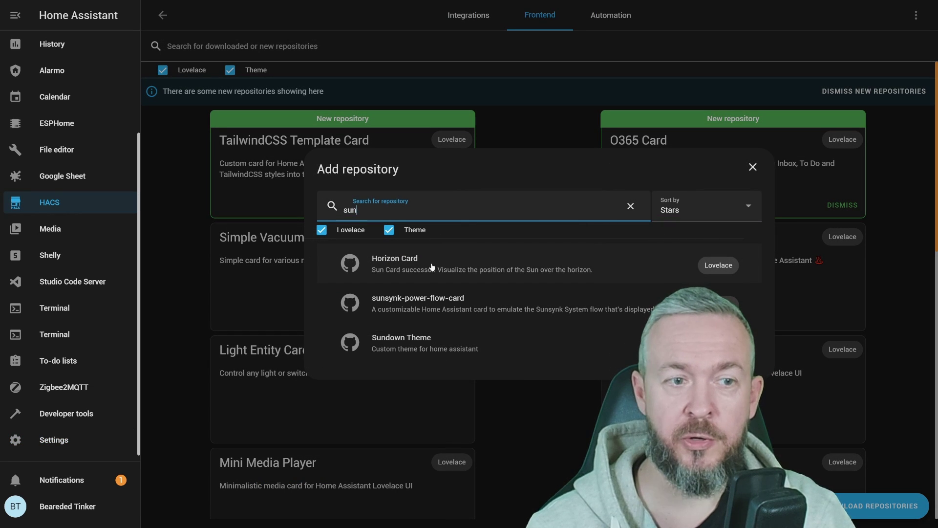
click(432, 267)
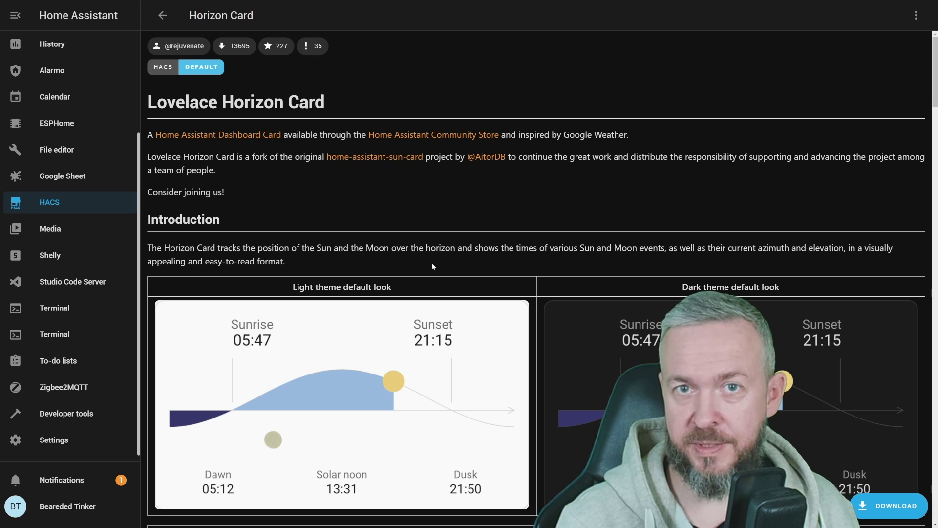
scroll(432, 263, down, 5)
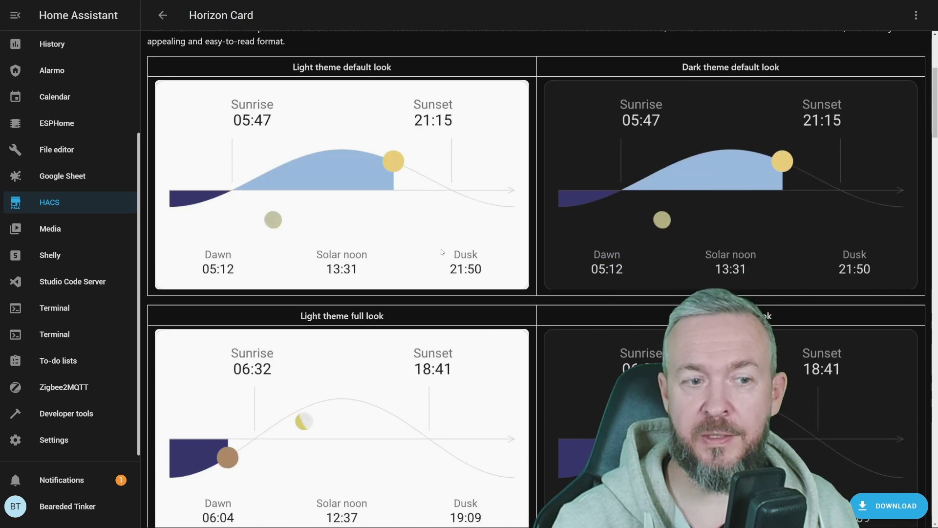
scroll(574, 229, down, 3)
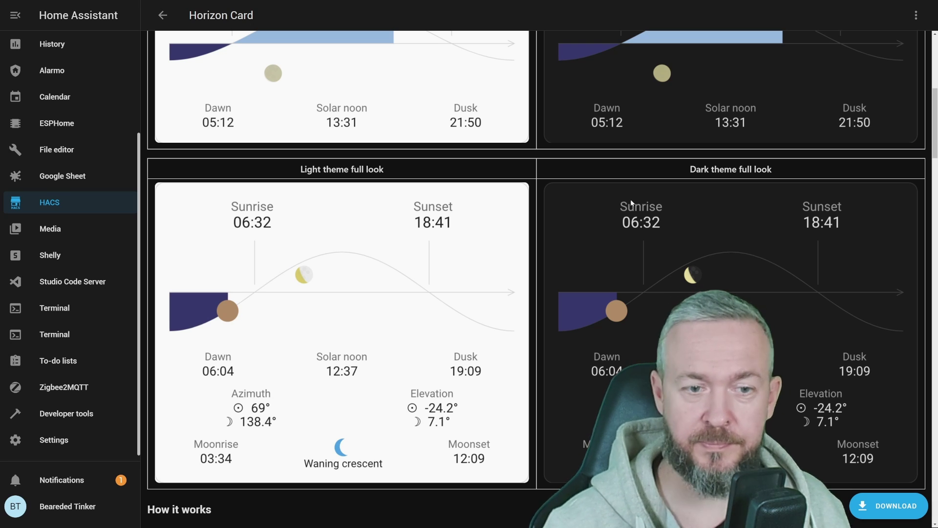
click(885, 508)
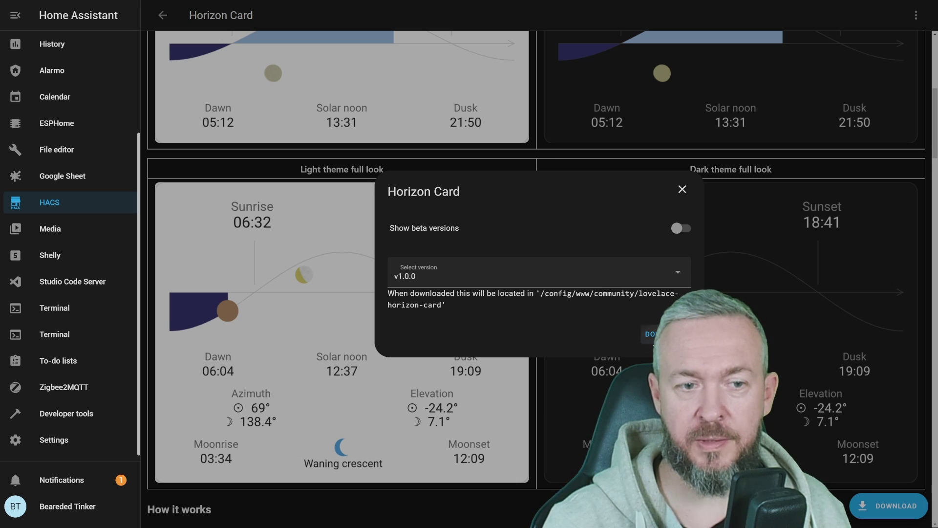
click(679, 342)
click(712, 294)
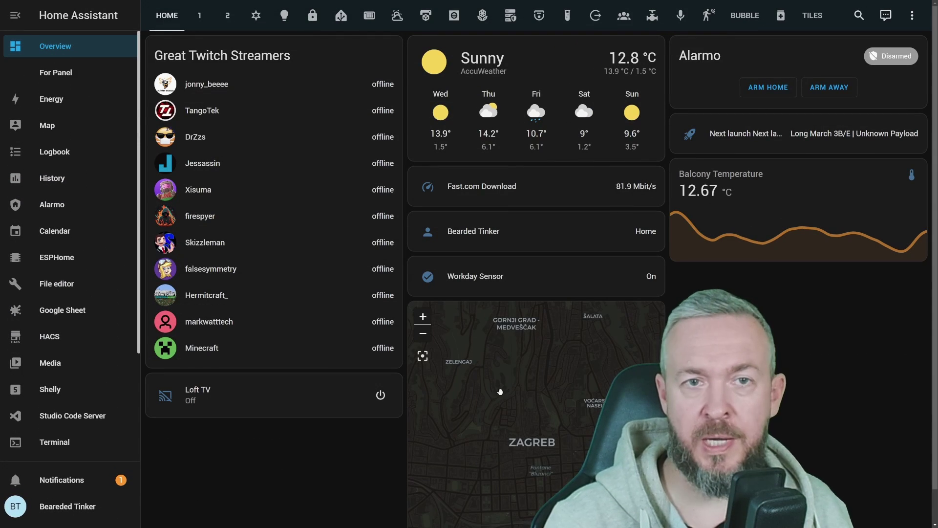
Add a Custom: Horizon Card to the Home view via the 'hor' card search and save it.
click(912, 15)
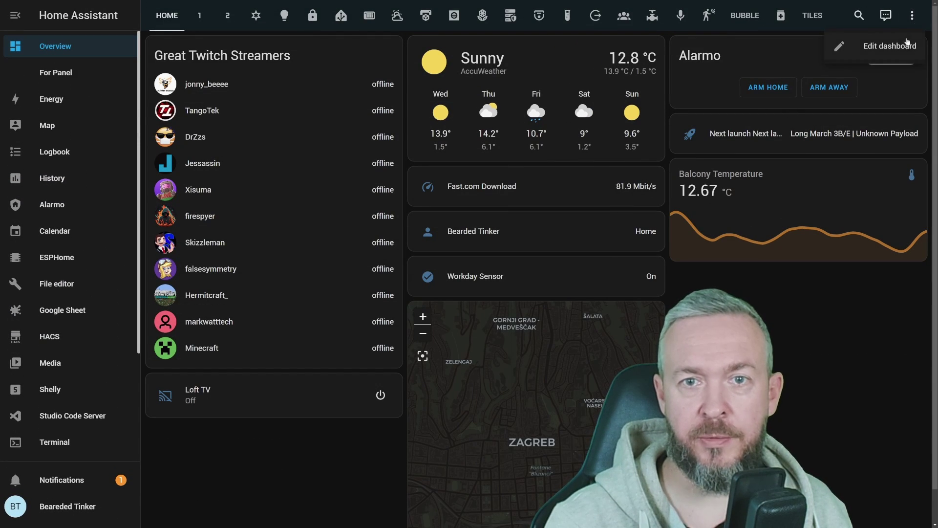
click(890, 46)
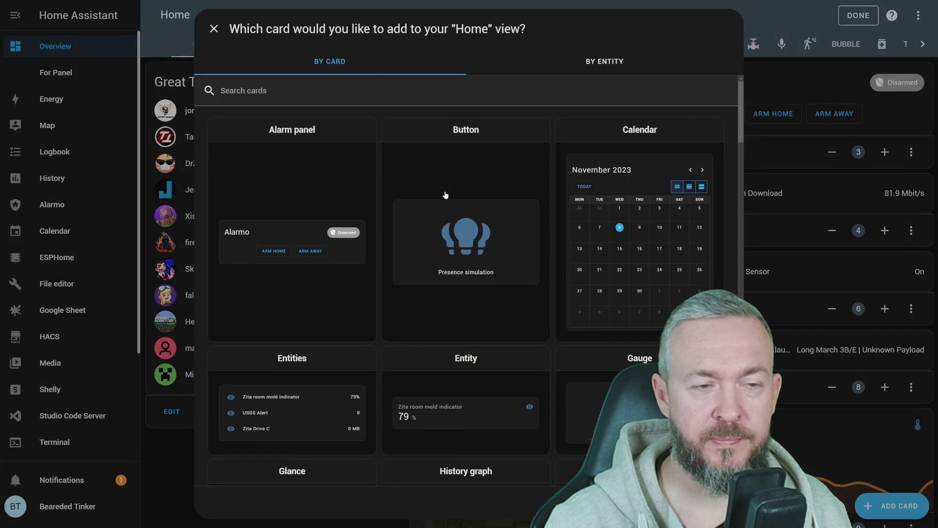
text(hor)
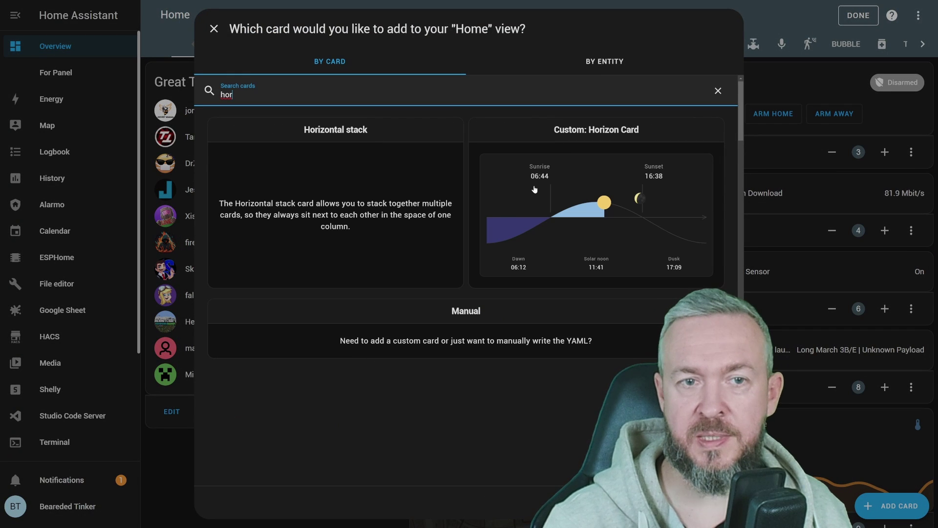
click(535, 189)
click(704, 264)
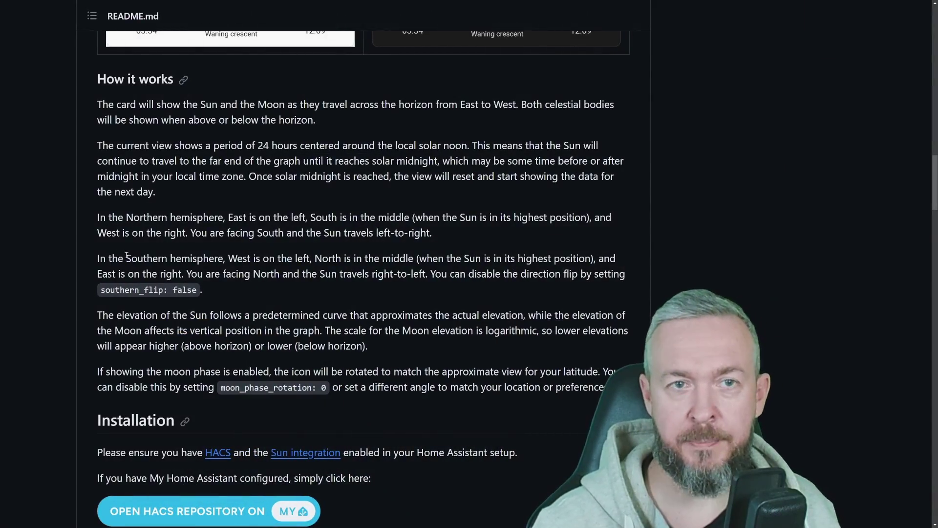
Highlight the southern_flip option, then scroll through General options to the Advanced options table.
drag(113, 290, 202, 304)
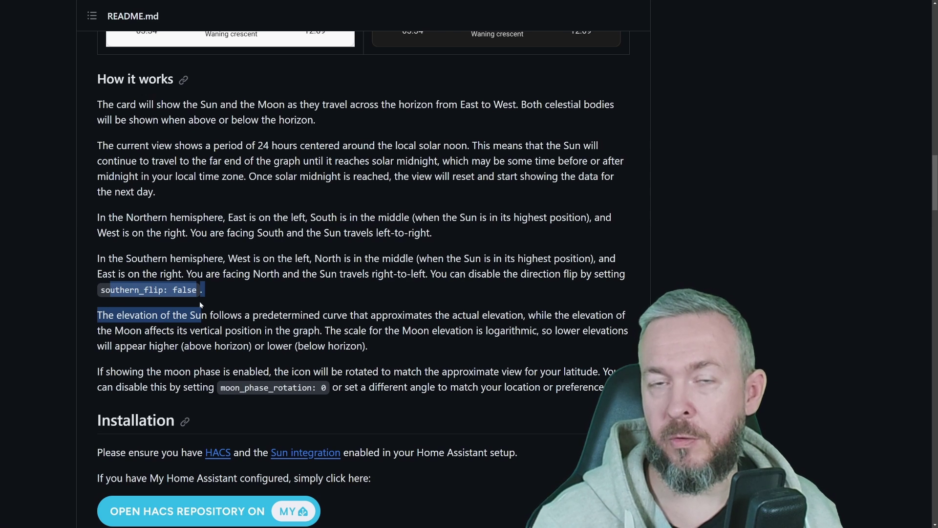
scroll(334, 375, down, 1)
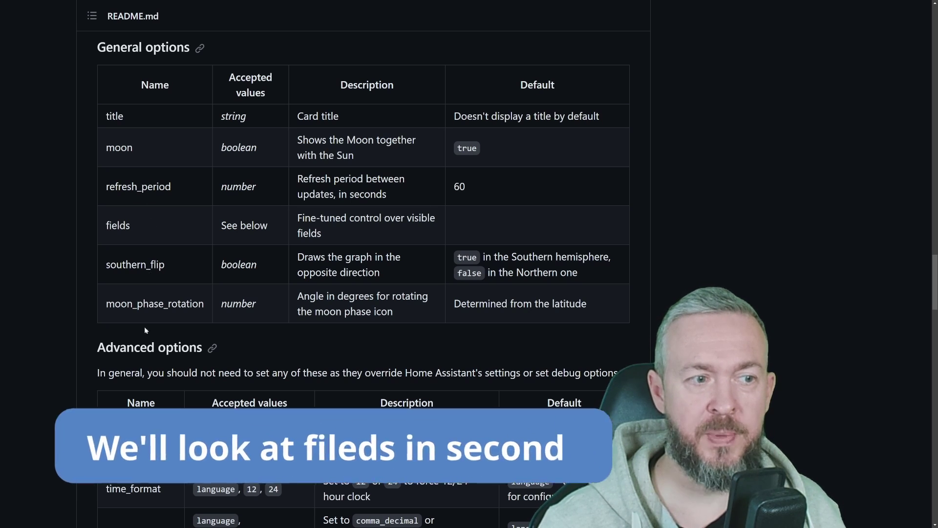
scroll(154, 312, down, 5)
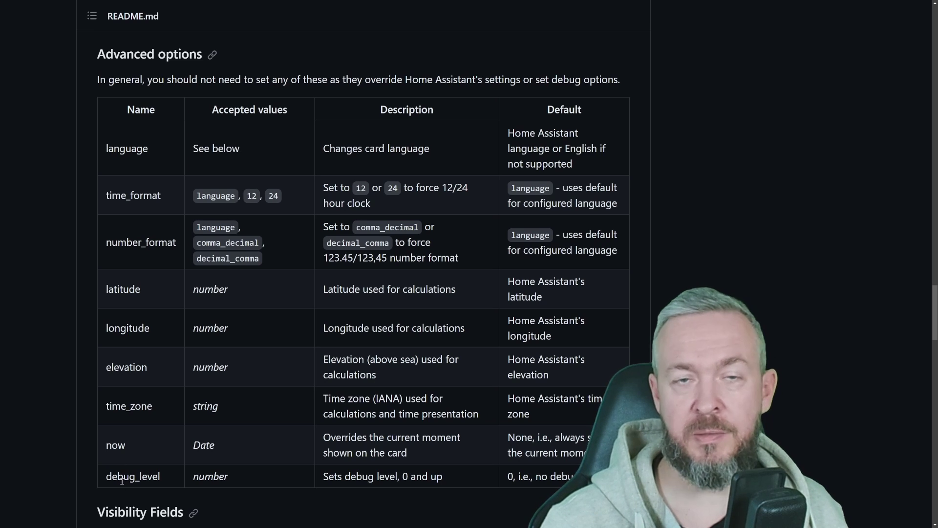
Scroll the GitHub card options down to the Visibility Fields table.
scroll(122, 480, down, 8)
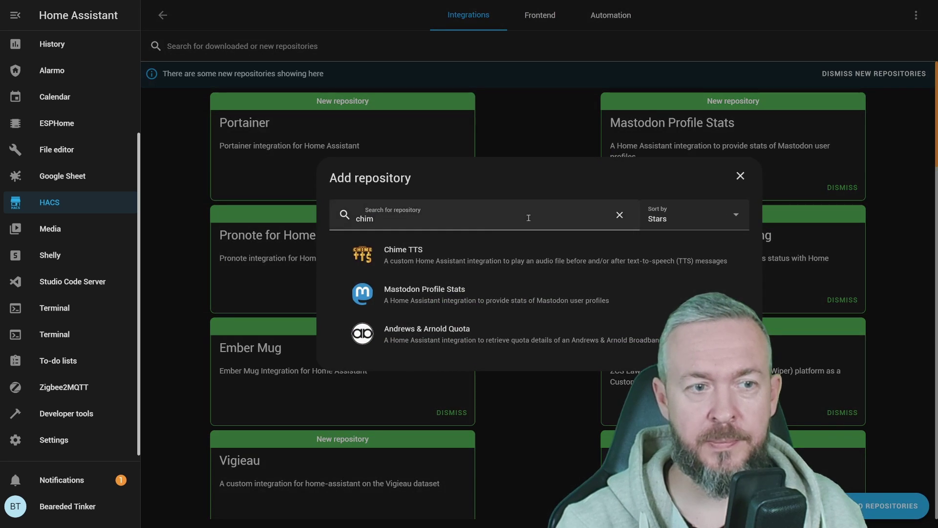
Complete the 'chime' search in HACS and open the Chime TTS repository page.
text(e)
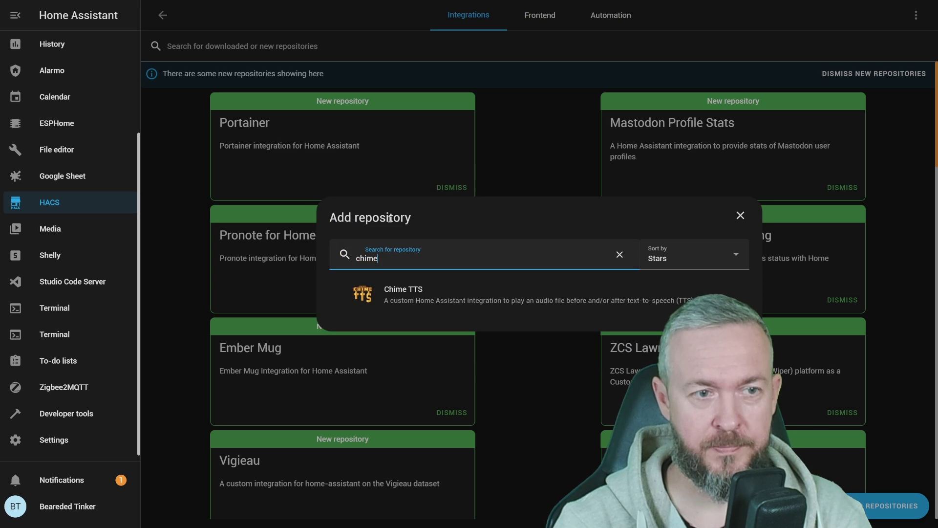
click(428, 300)
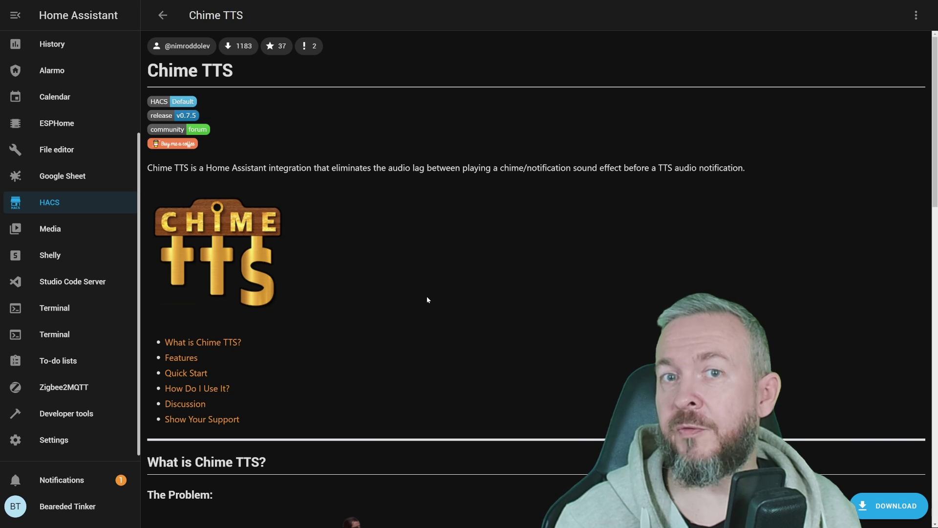
Open the Chime TTS v0.7.5 download dialog, then dismiss it without installing.
click(881, 507)
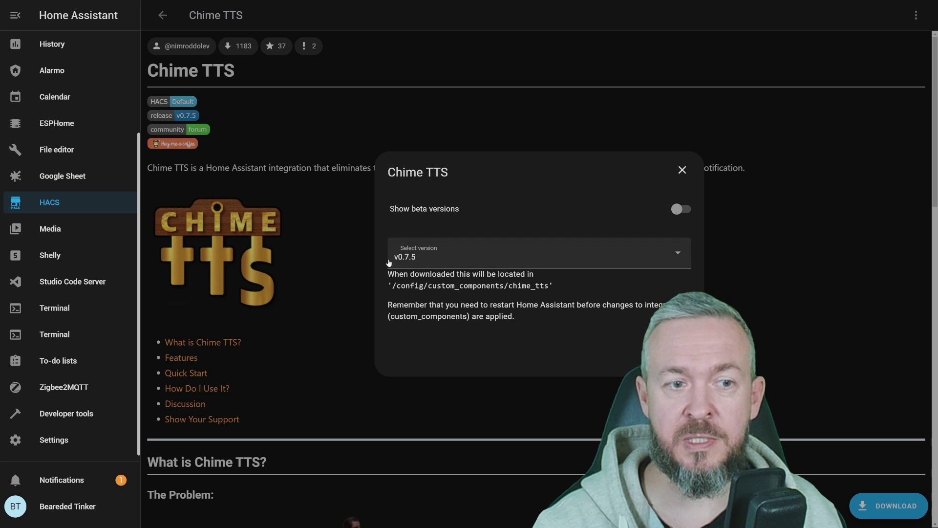
key(Escape)
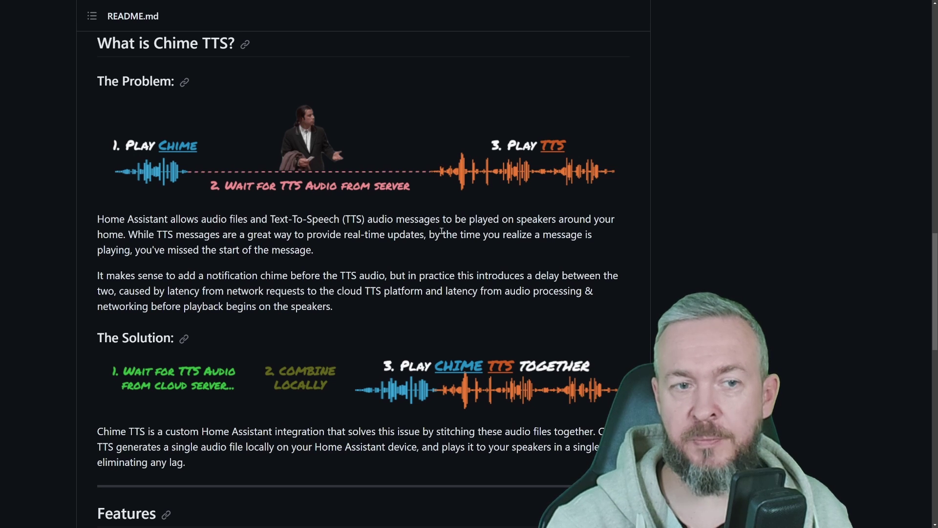
Scroll the README to 'How Do I Use It?' and follow the chime_tts.say_url wiki link.
scroll(443, 231, down, 1)
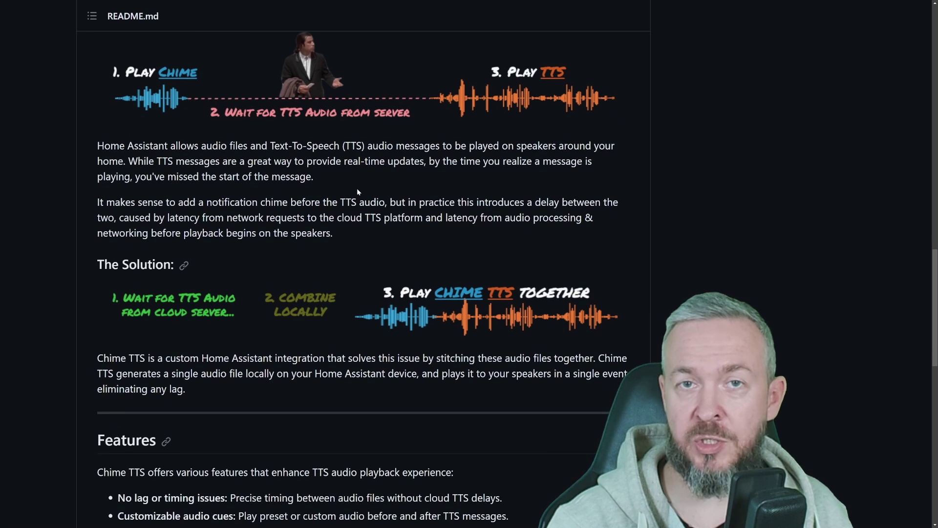
scroll(358, 192, down, 2)
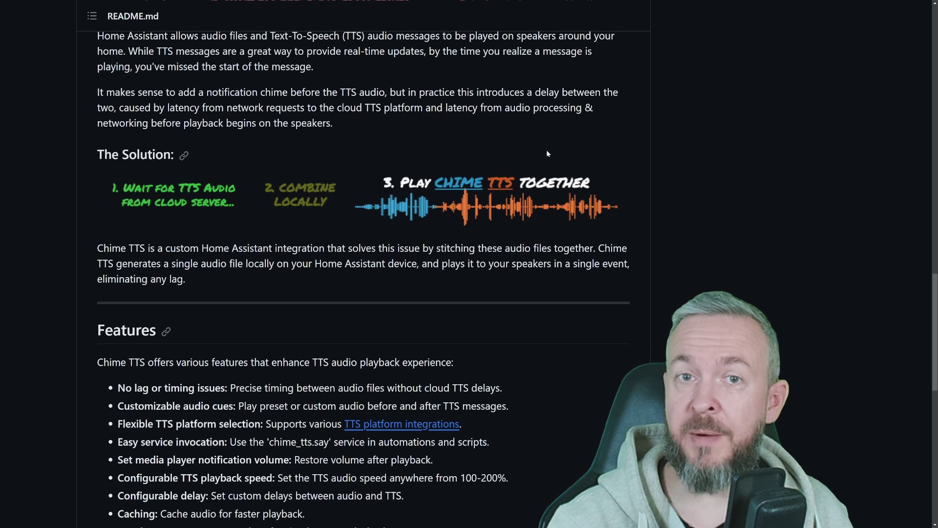
scroll(542, 153, down, 6)
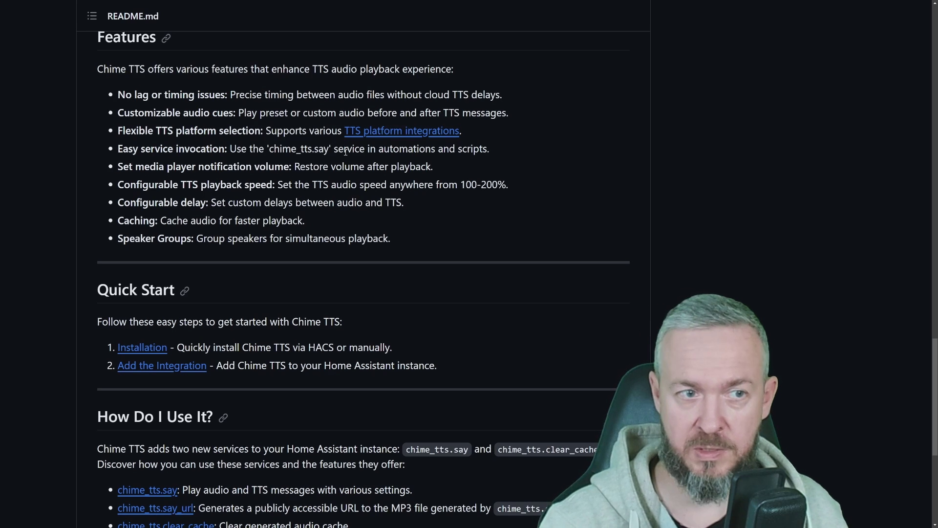
scroll(198, 220, down, 6)
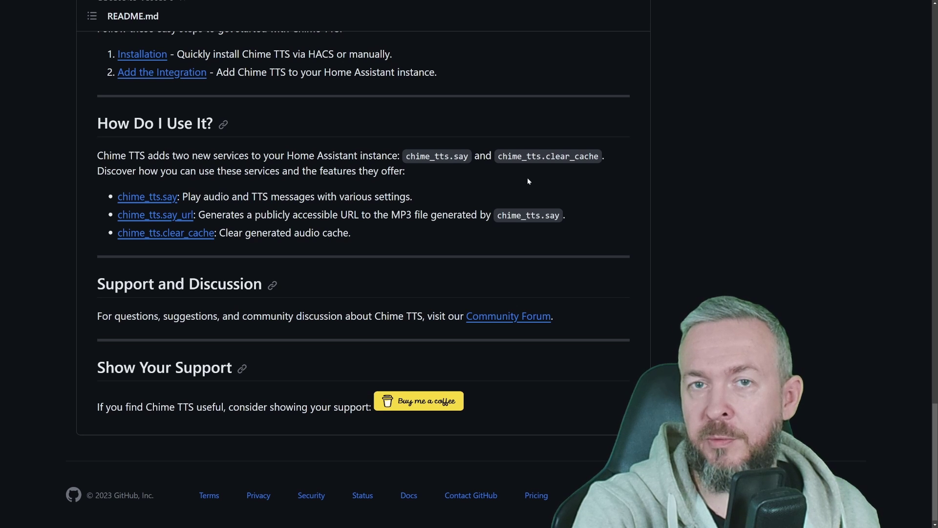
click(142, 218)
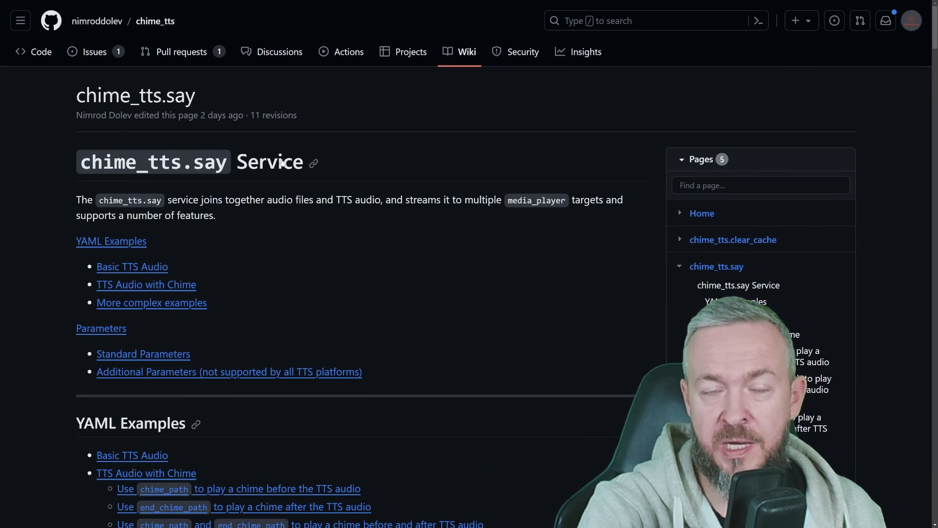
scroll(30, 329, down, 10)
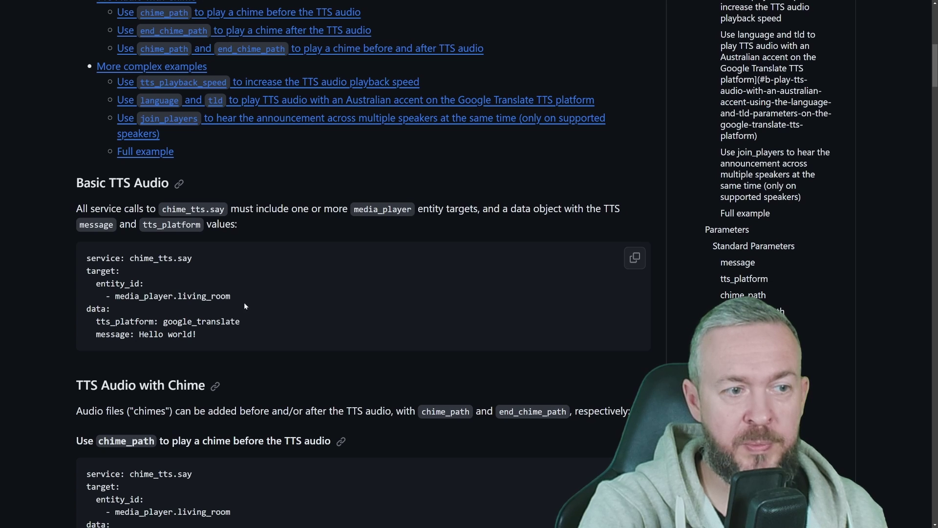
scroll(252, 298, down, 2)
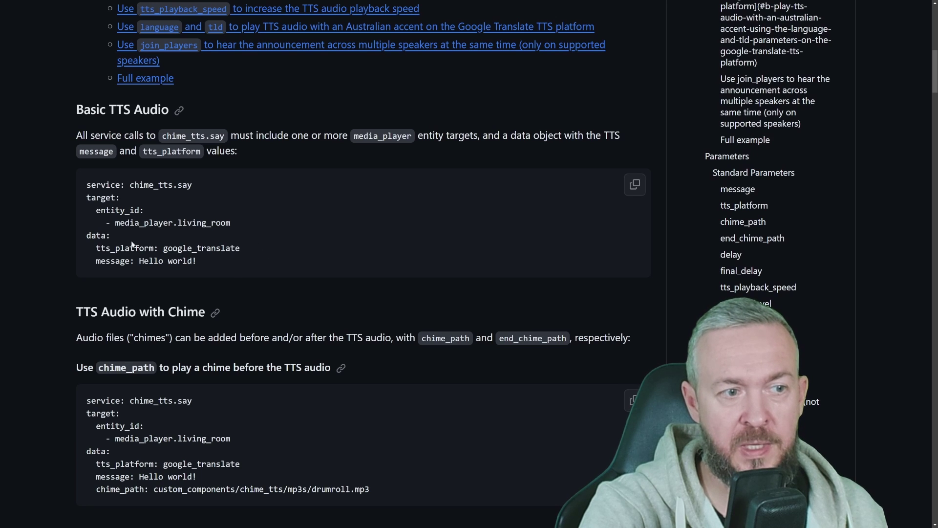
scroll(214, 274, down, 3)
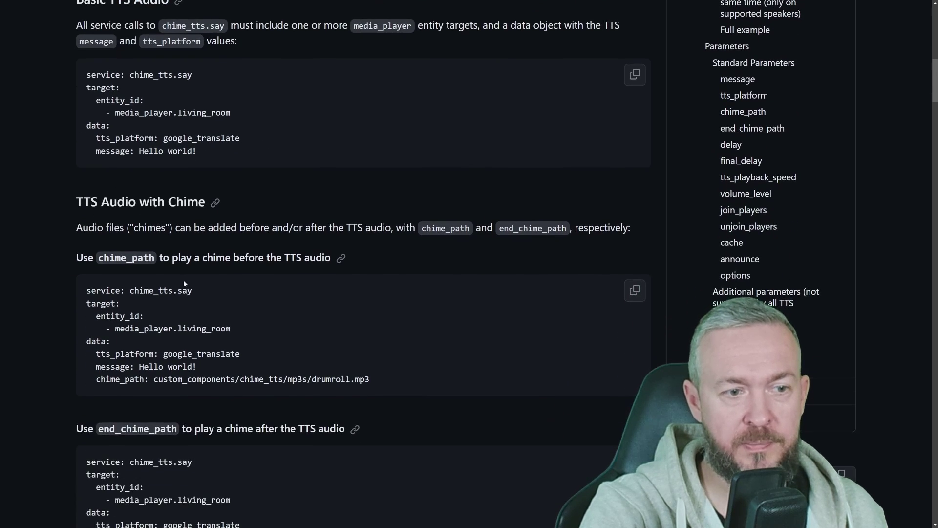
scroll(183, 286, down, 1)
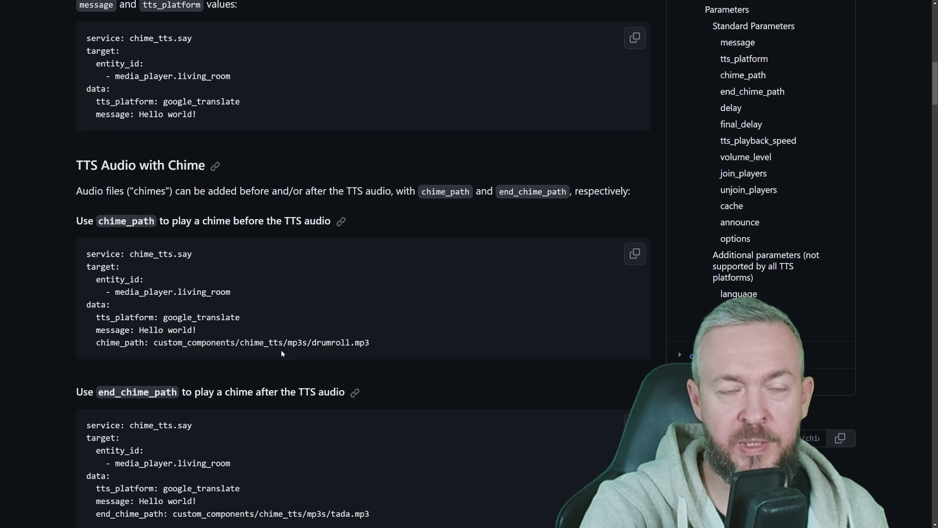
scroll(364, 328, down, 2)
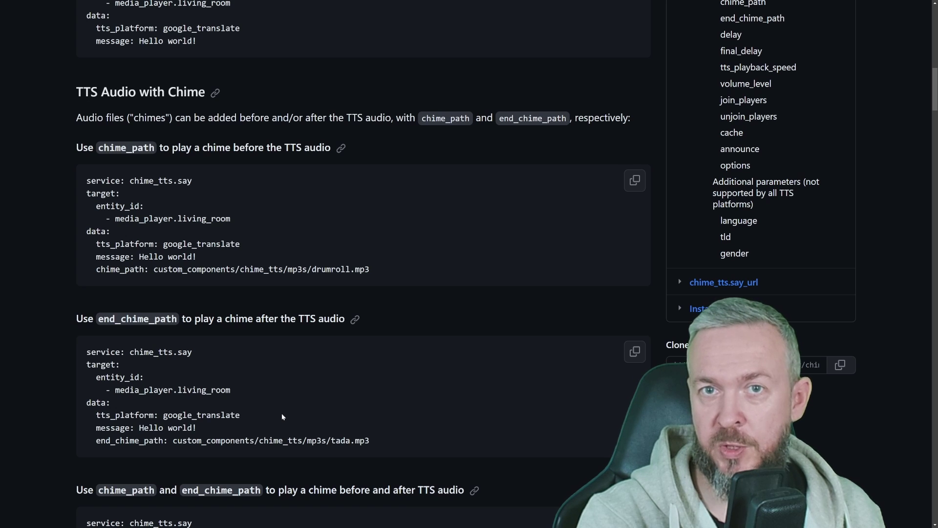
scroll(380, 280, down, 5)
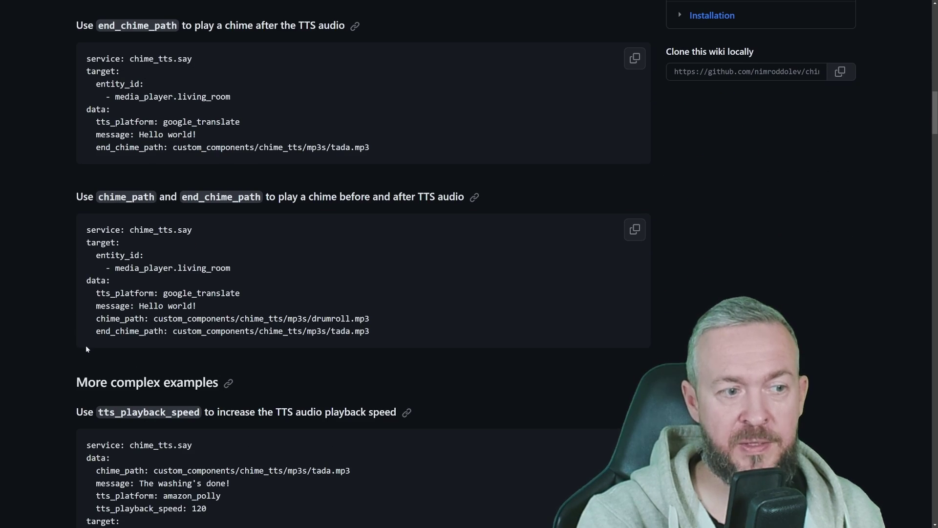
scroll(86, 347, down, 3)
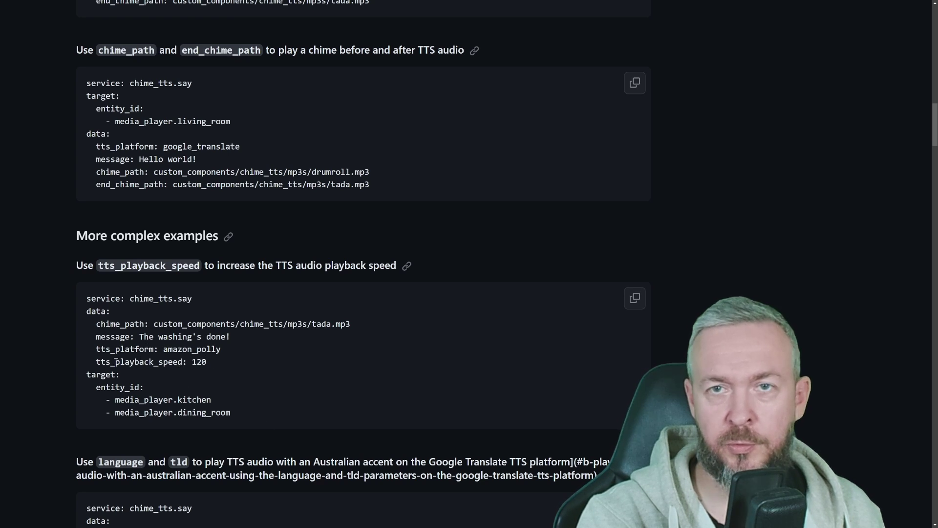
scroll(180, 413, down, 11)
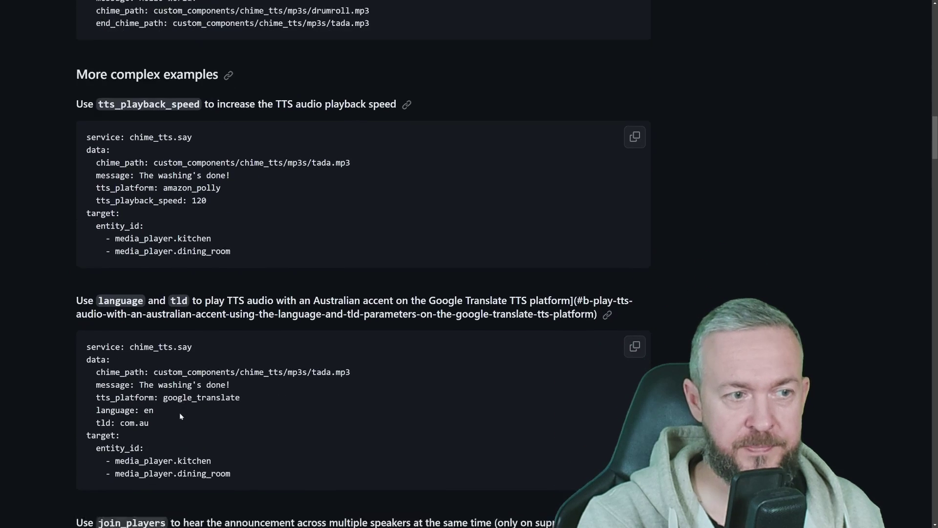
scroll(181, 414, down, 7)
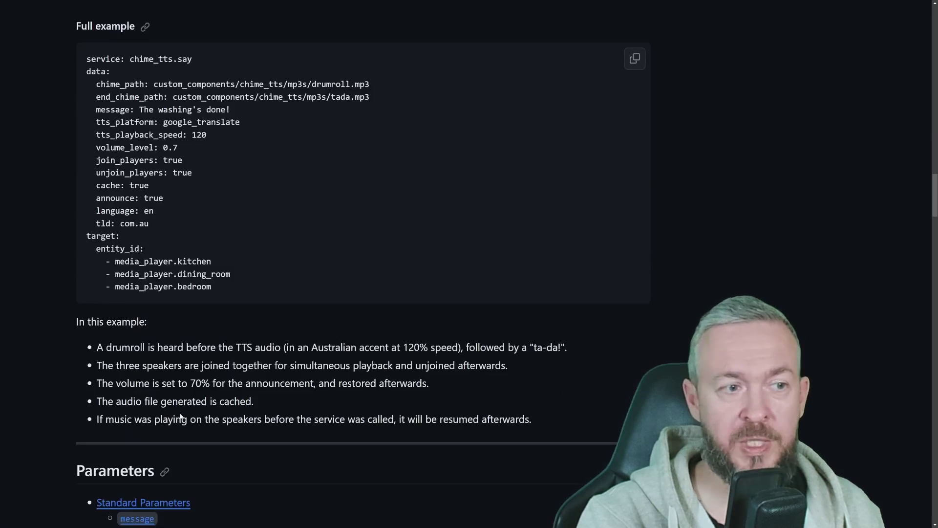
scroll(236, 272, down, 9)
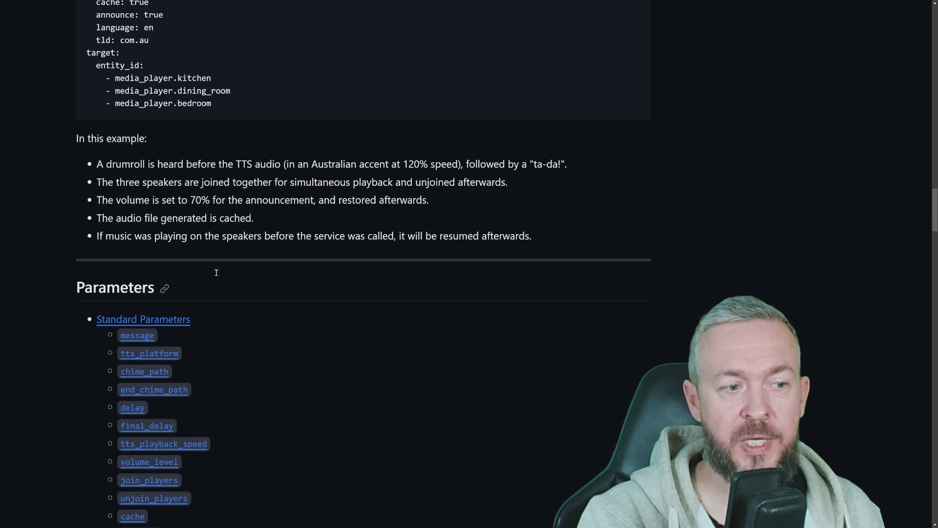
scroll(212, 277, down, 10)
scroll(212, 279, down, 10)
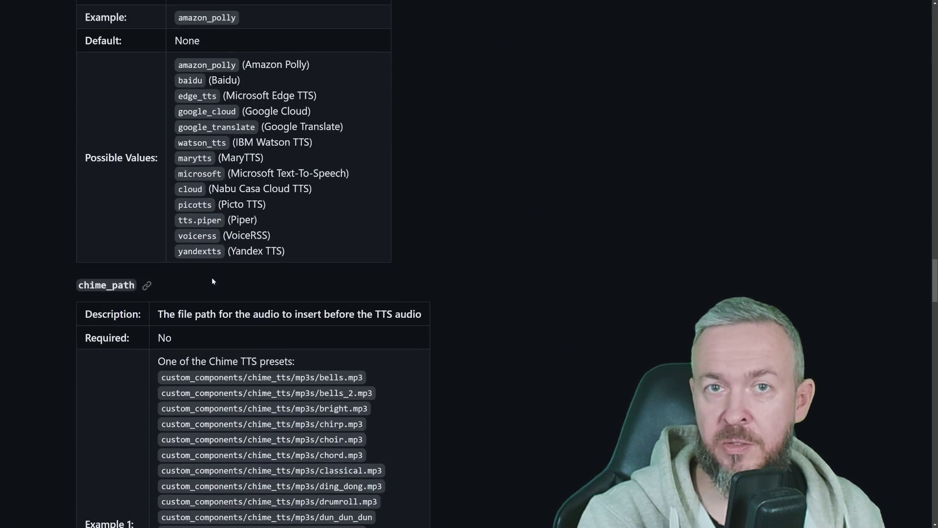
scroll(210, 282, down, 6)
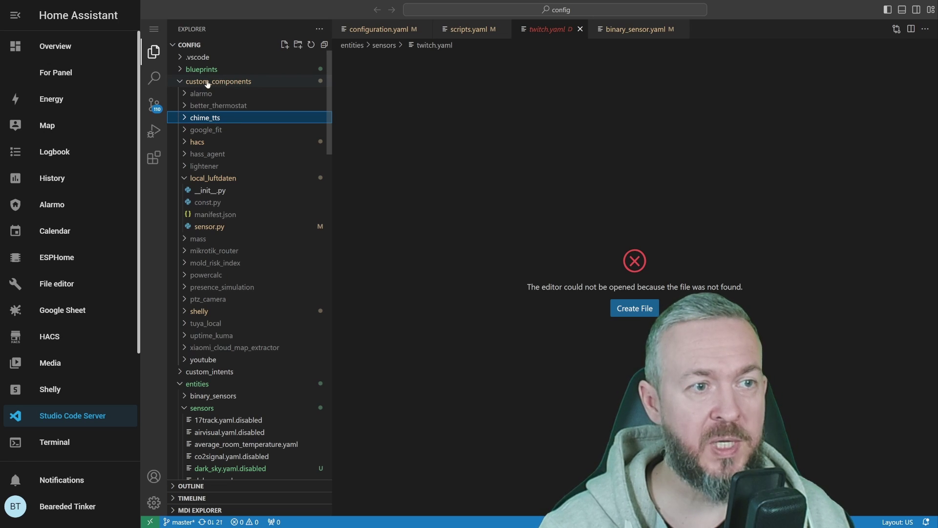
Expand custom_components > chime_tts in the Explorer to show its mp3s folder.
click(205, 118)
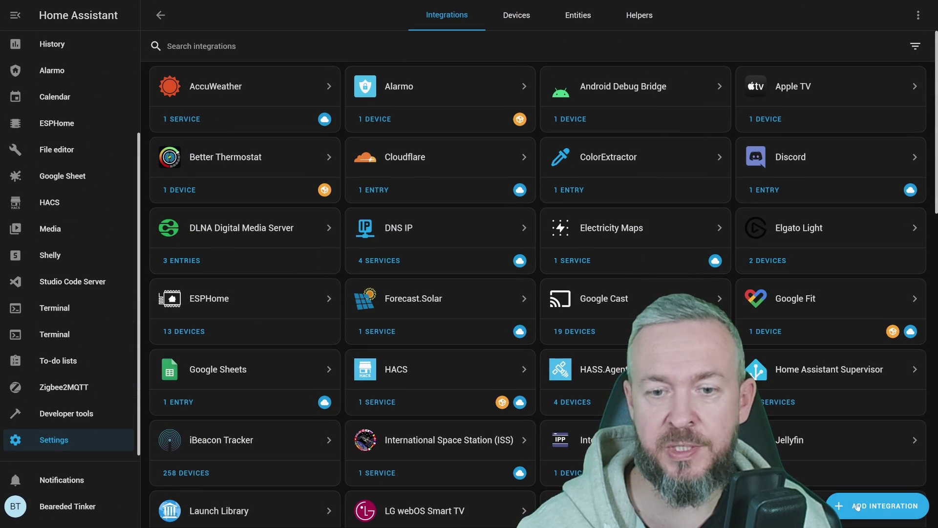
Add Chime TTS as a new integration via a 'chi' search and confirm the success dialog.
click(878, 506)
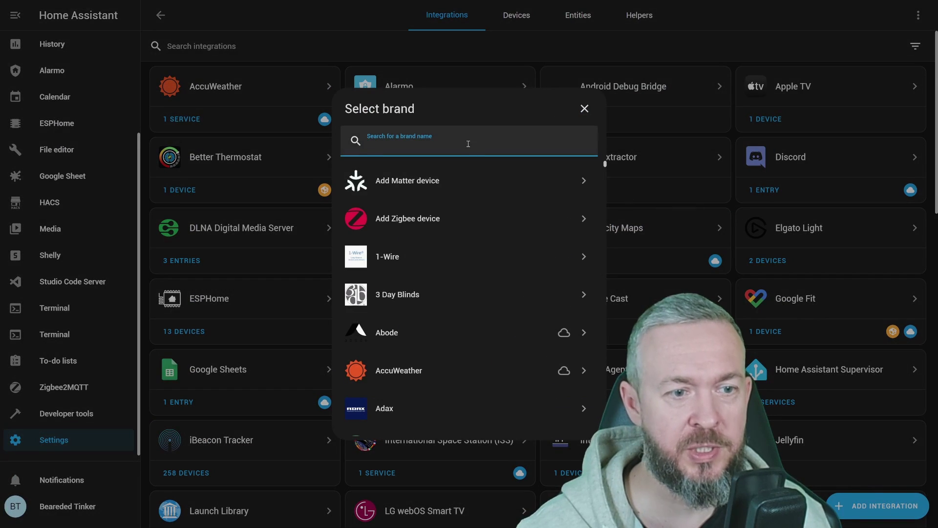
text(chi)
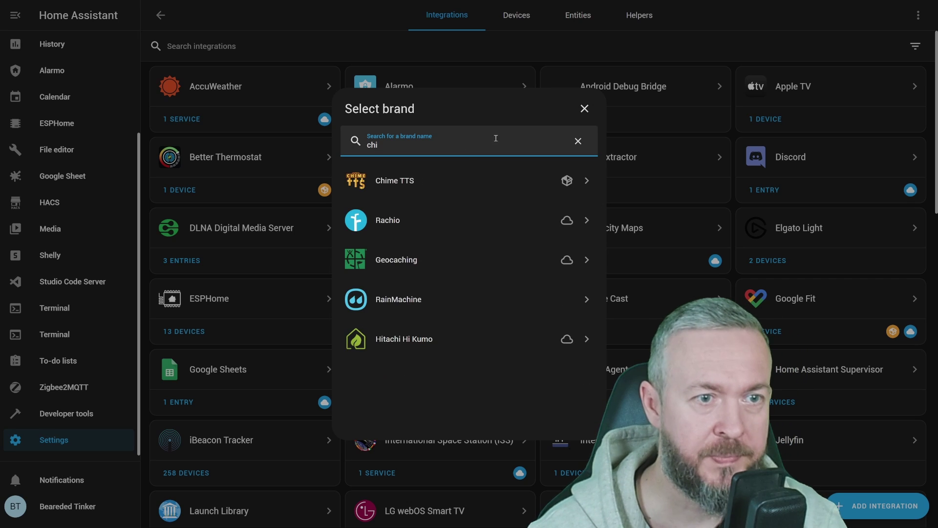
click(446, 186)
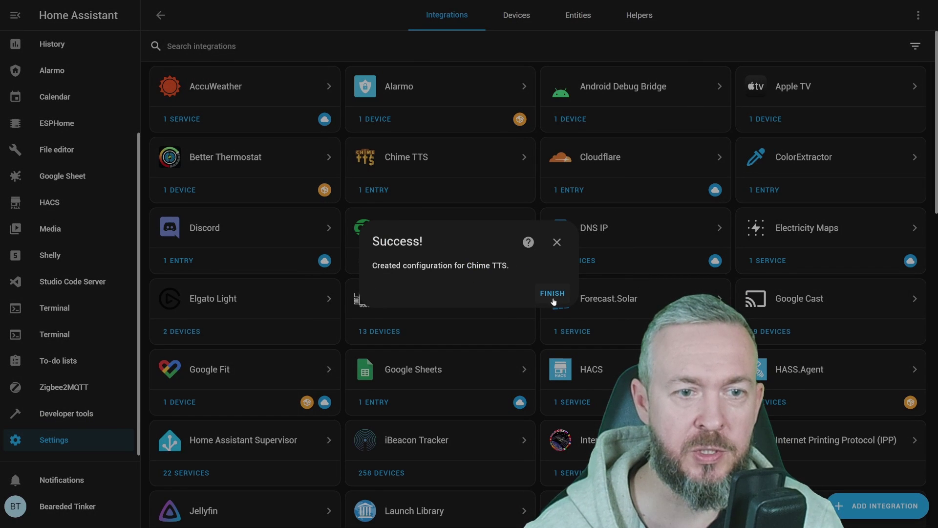
click(552, 294)
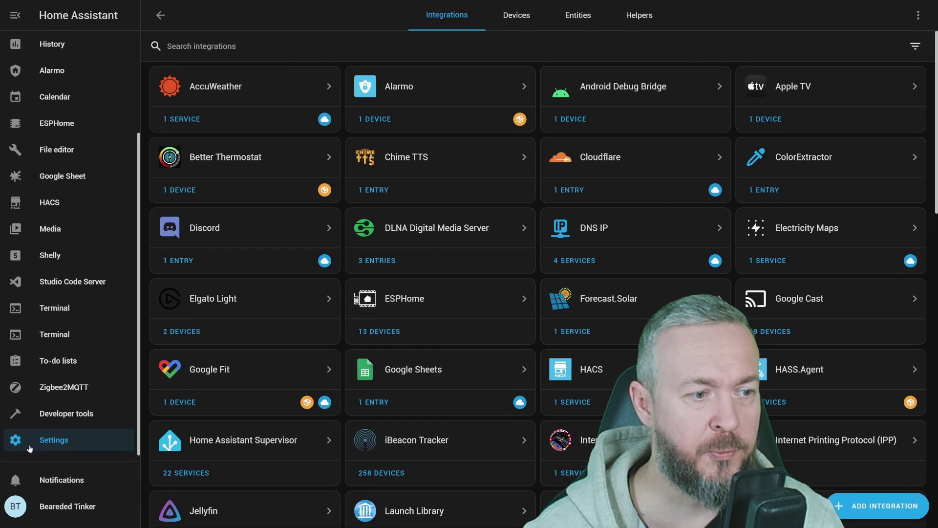
Select the Chime TTS: Say service in Developer tools Services.
click(51, 423)
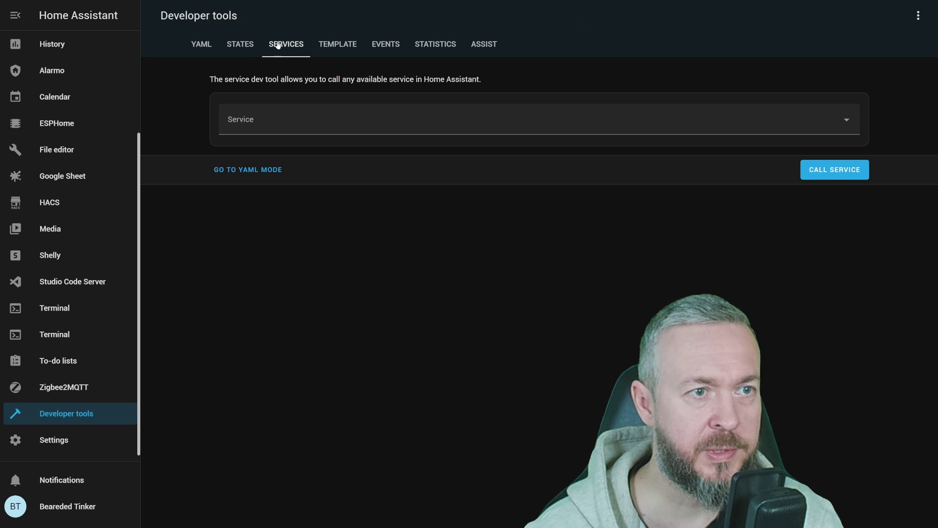
click(271, 110)
text(chi)
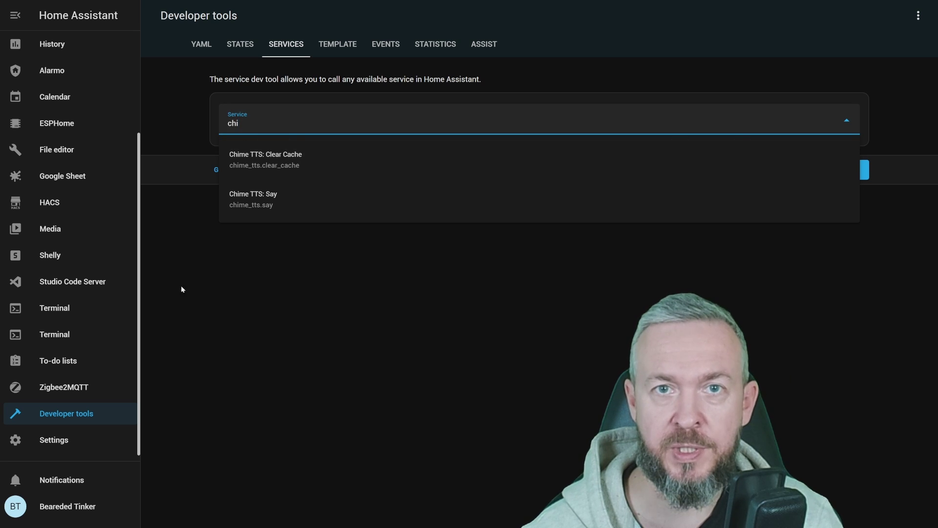
click(266, 204)
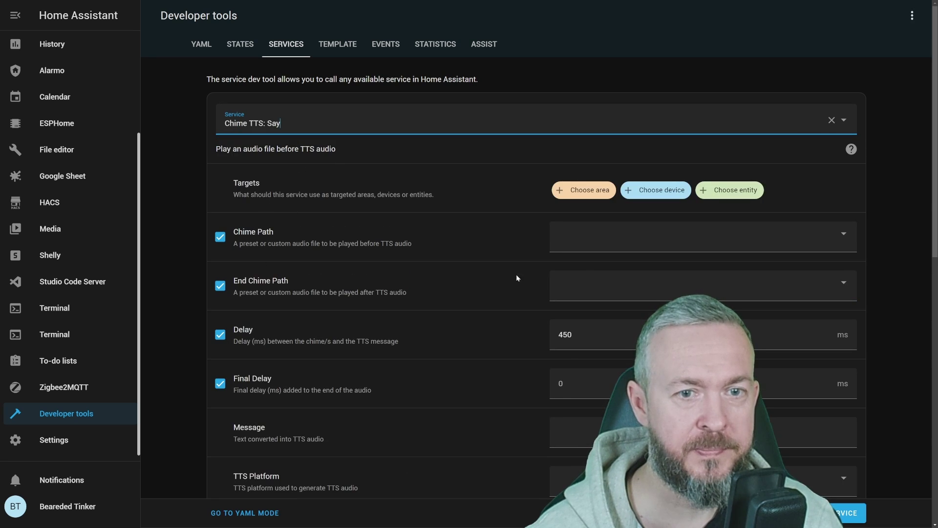
Set Chime Path to Classical and End Chime Path to Bells 2.
click(559, 237)
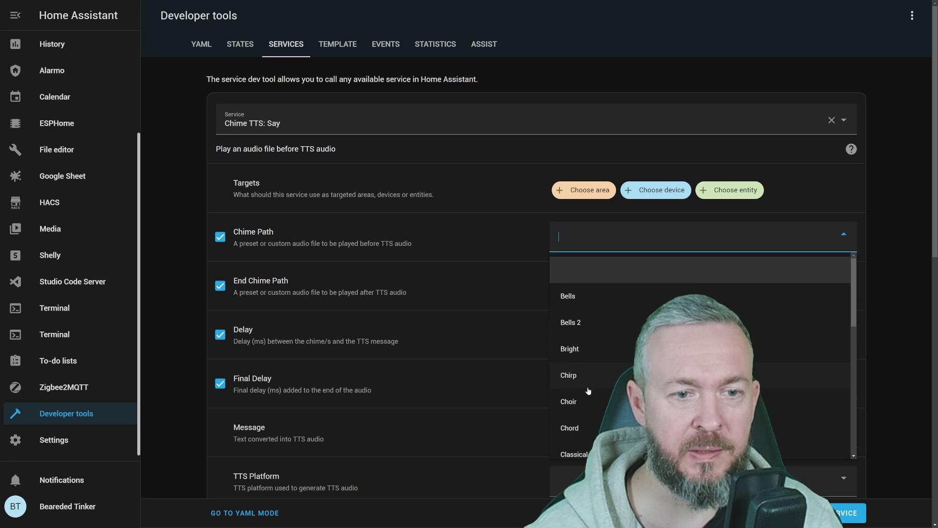
click(586, 453)
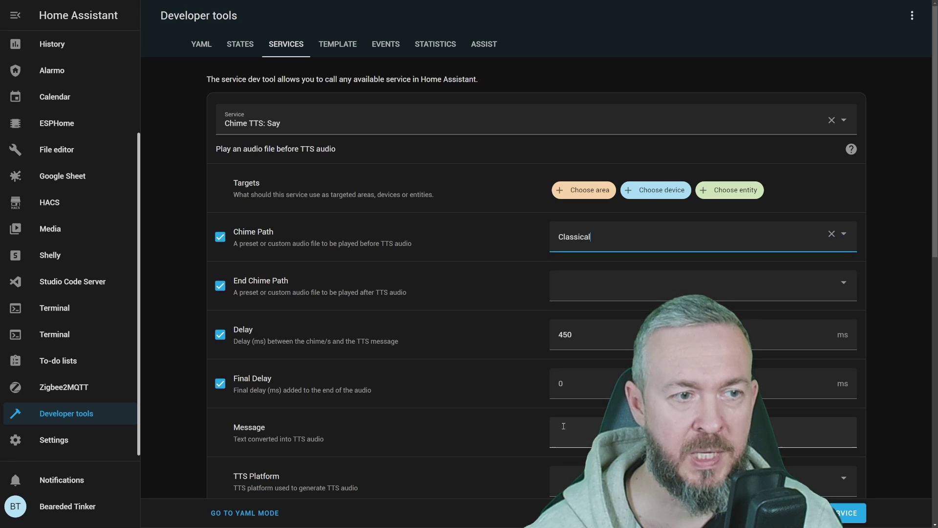
click(606, 288)
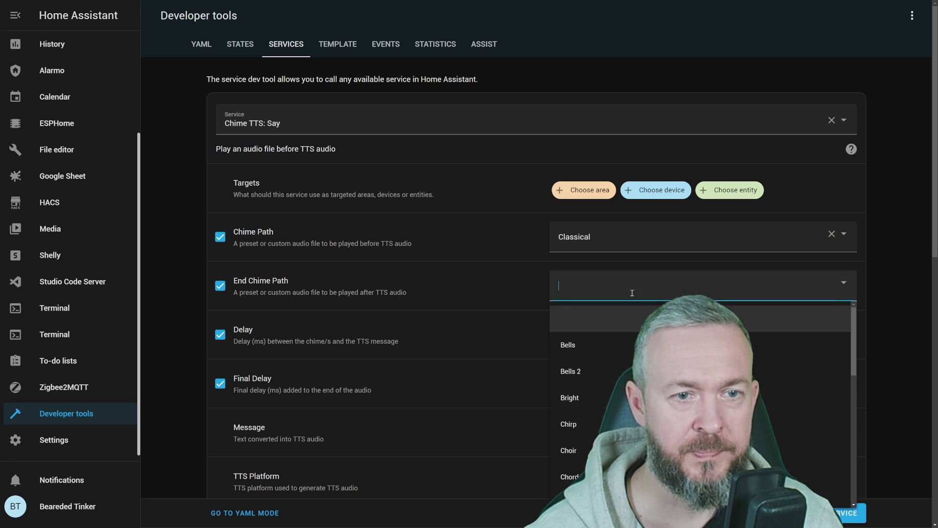
click(594, 373)
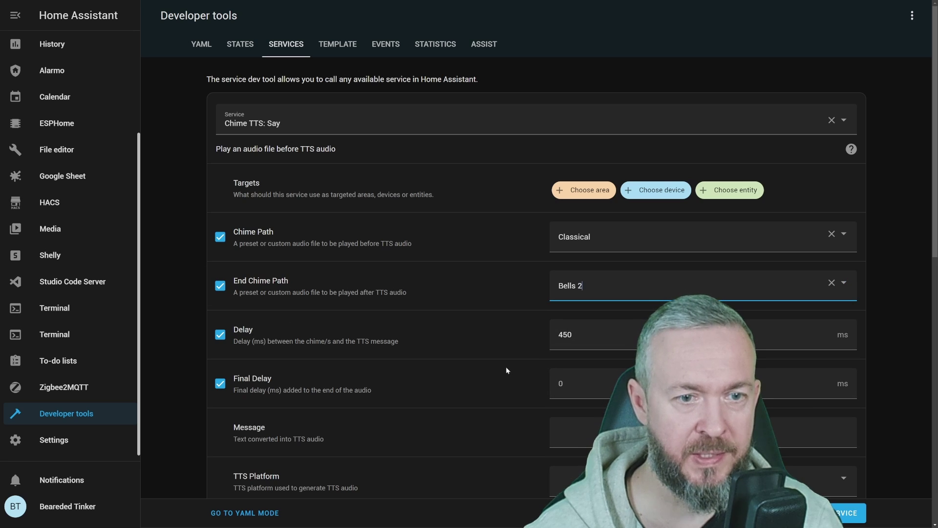
Enter the message 'Hello world' and choose Google Translate as the TTS platform.
scroll(474, 272, down, 2)
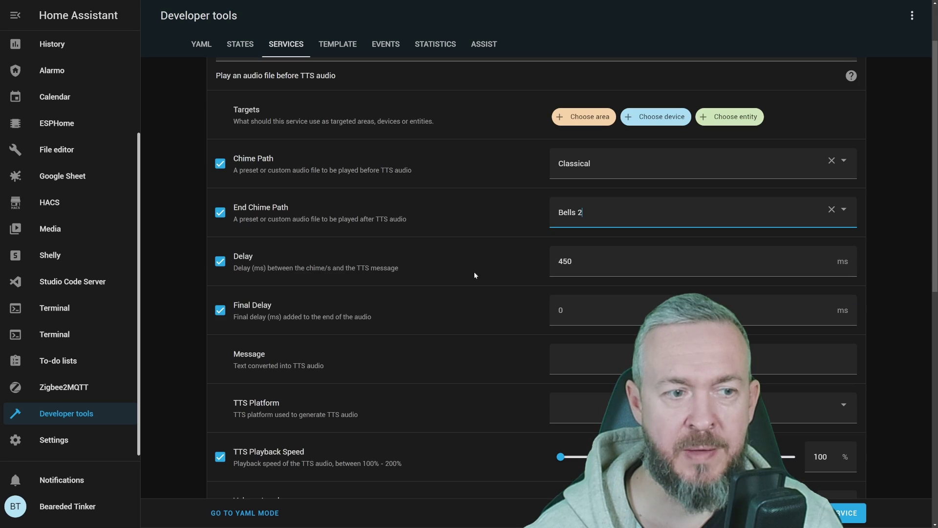
click(621, 349)
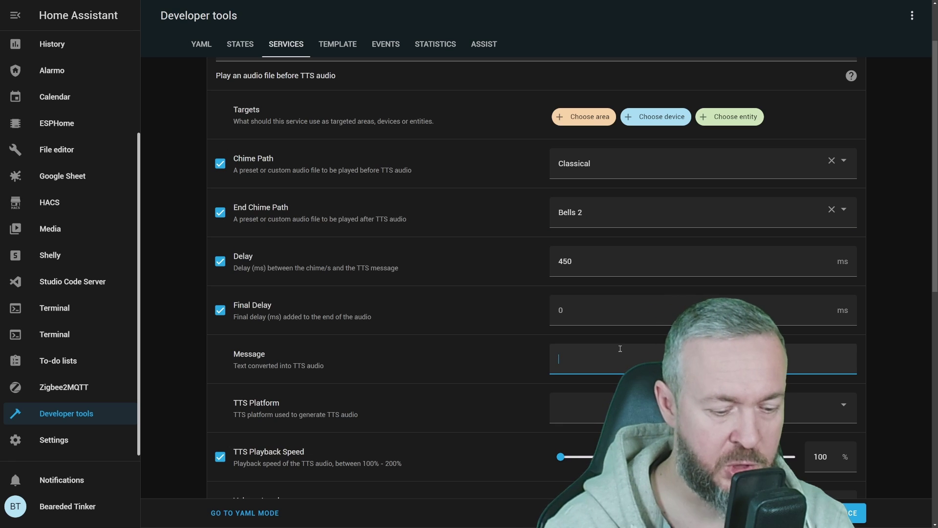
text(Hello world)
key(Tab)
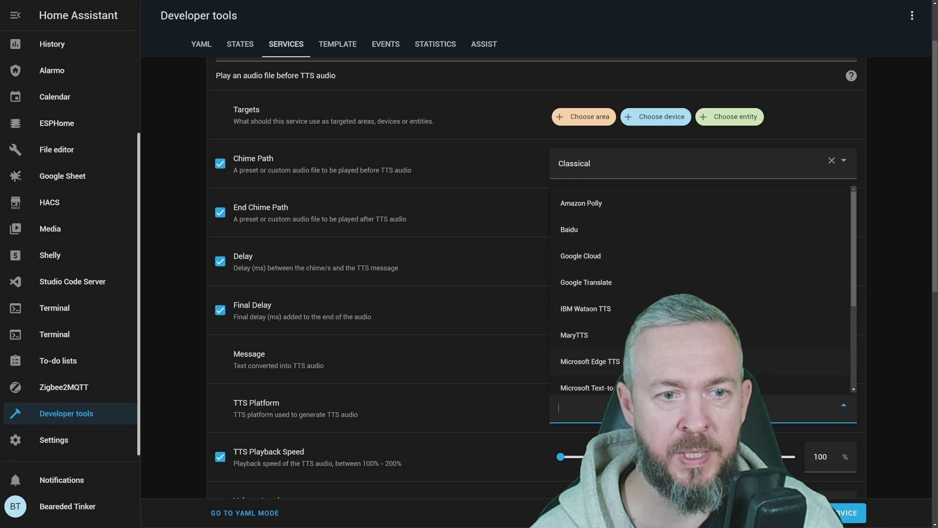
click(614, 283)
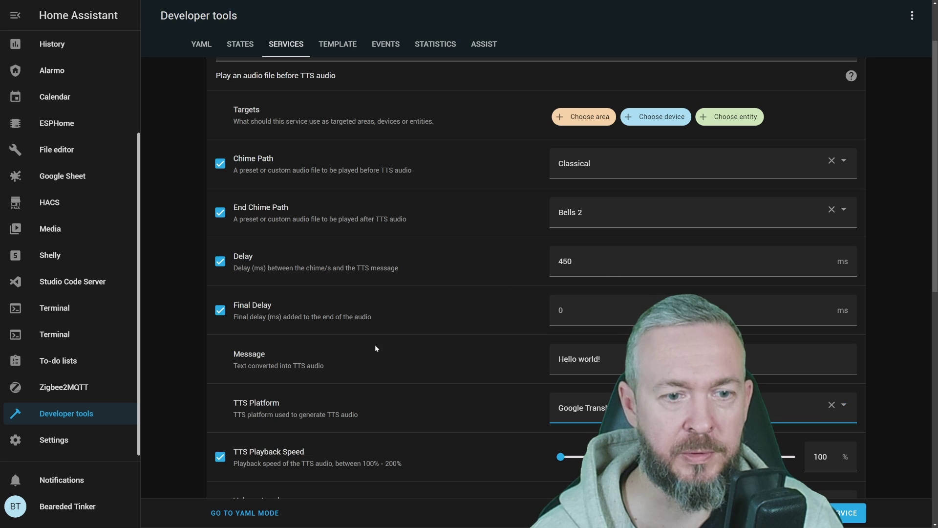
scroll(426, 359, down, 5)
scroll(431, 354, up, 6)
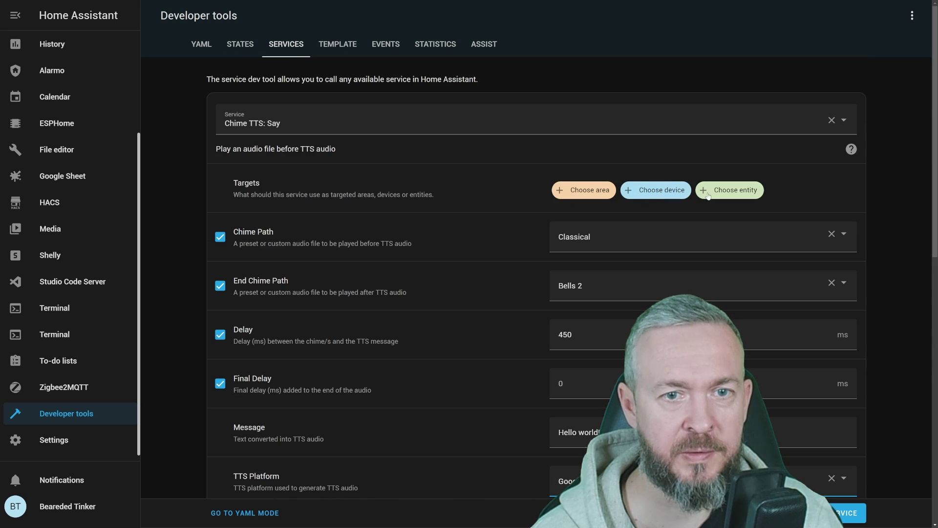
click(664, 189)
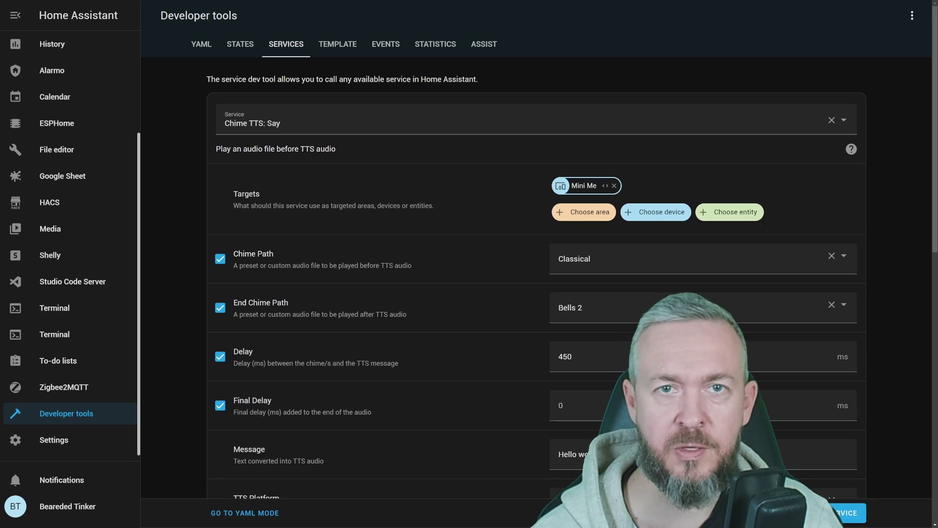